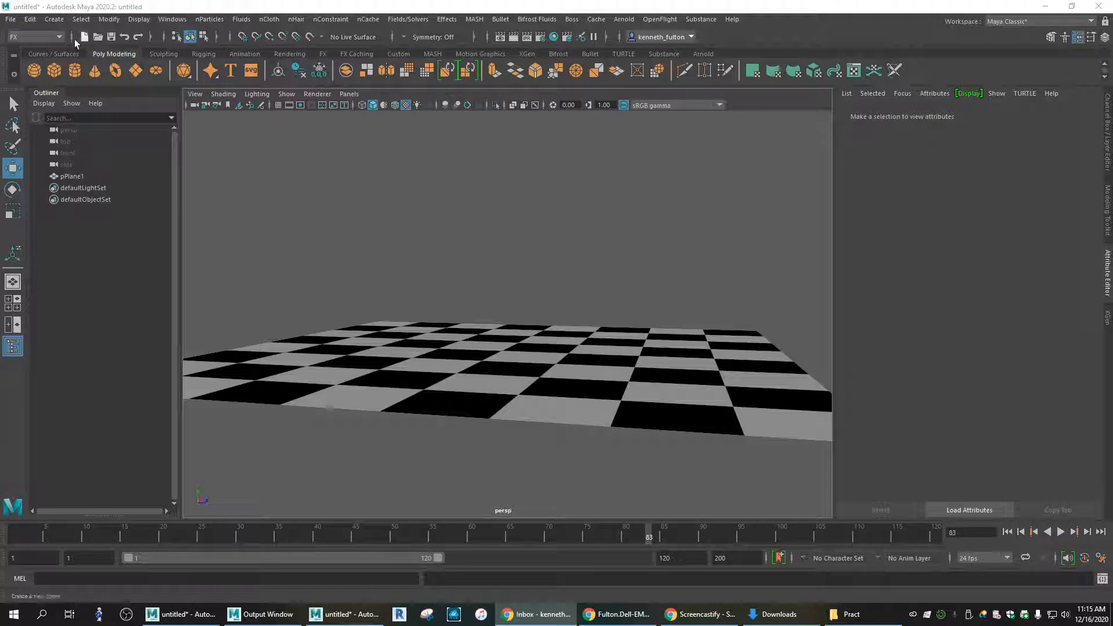
- Switch the menu set to Modeling and look through the Mesh and Edit Mesh commands, including Separate and Detach
left_click(56, 38)
left_click(43, 50)
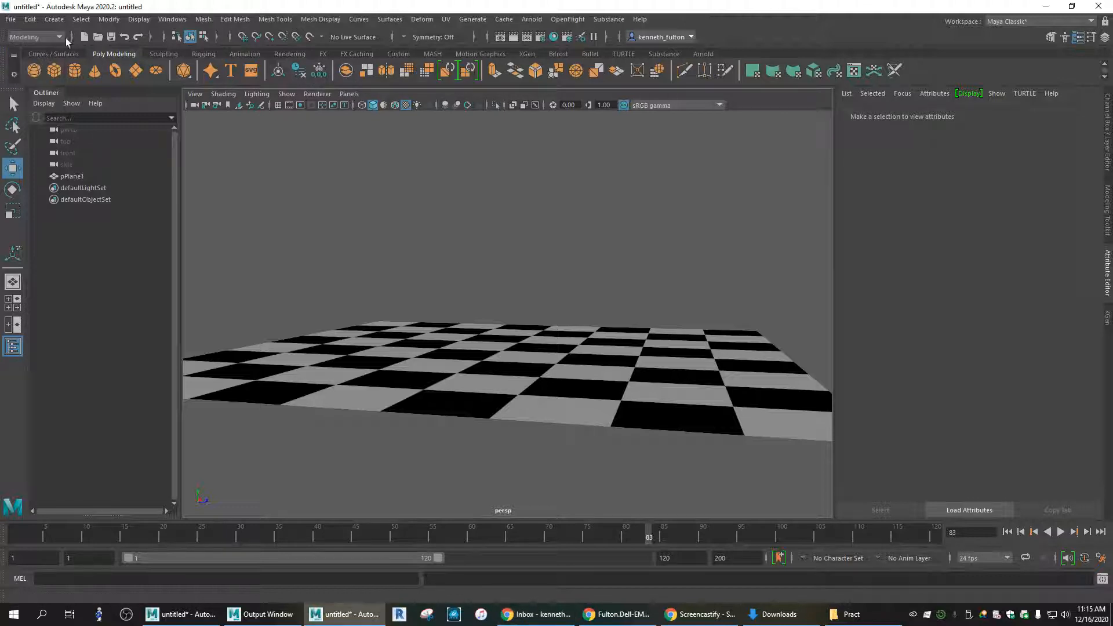
left_click(210, 21)
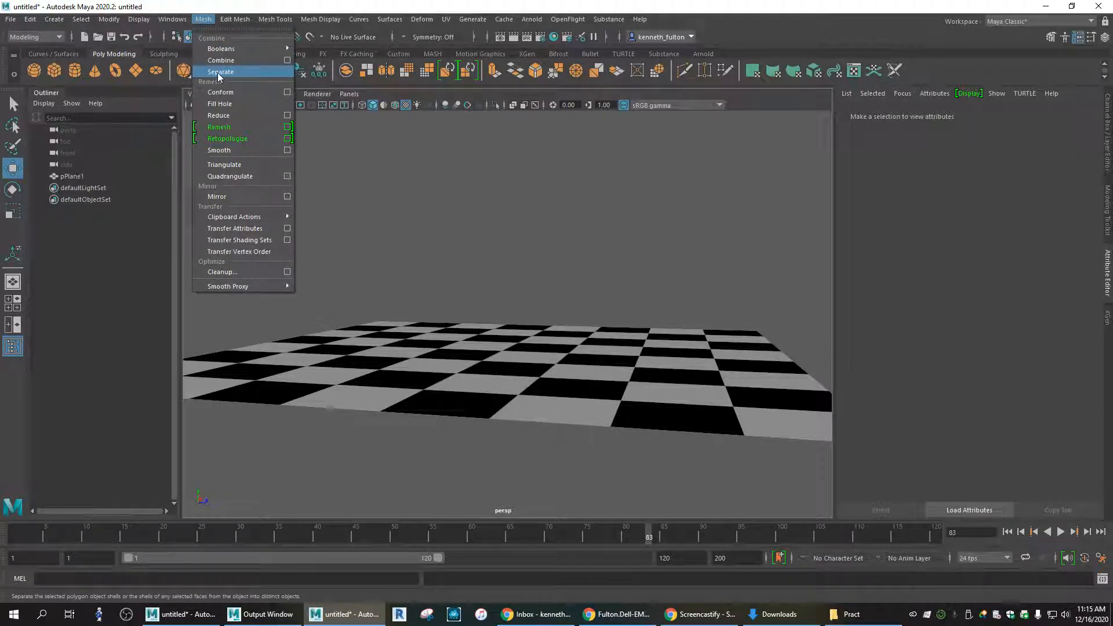
mouse_move(225, 22)
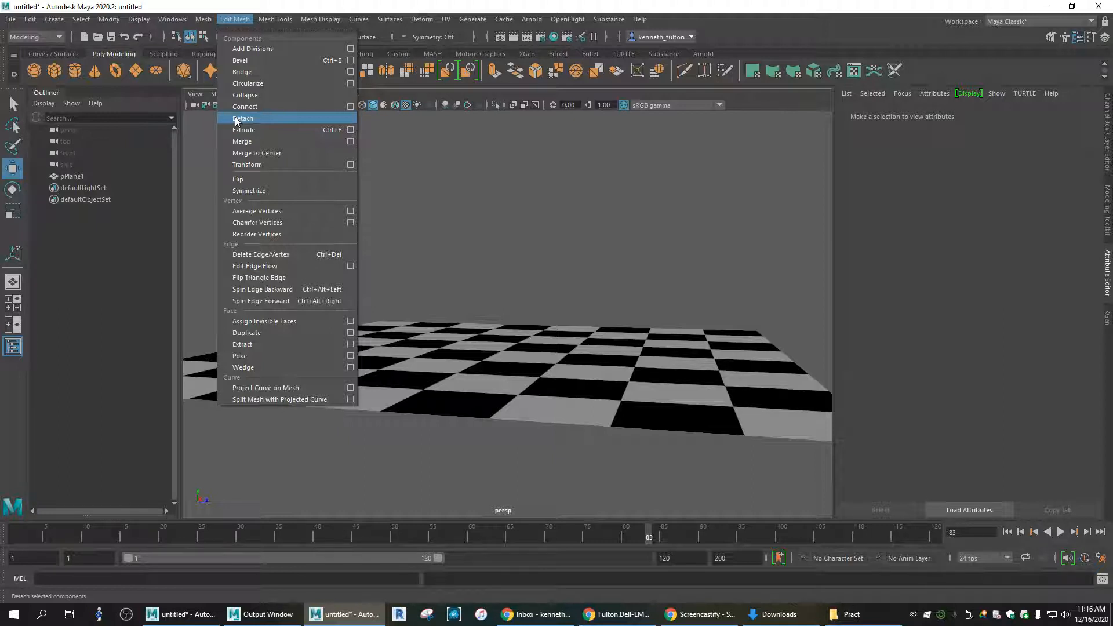
left_click(550, 2)
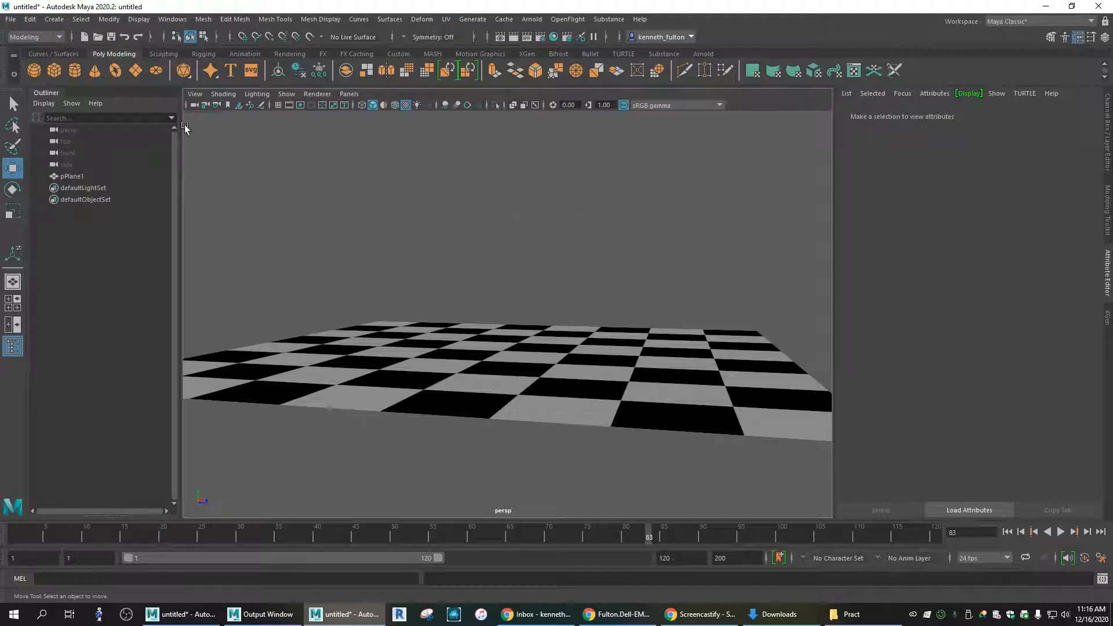
- Create a polygon cone at the centre of the checkered plane
left_click(557, 352)
left_click(564, 277)
left_click_drag(584, 305, 526, 305, "alt")
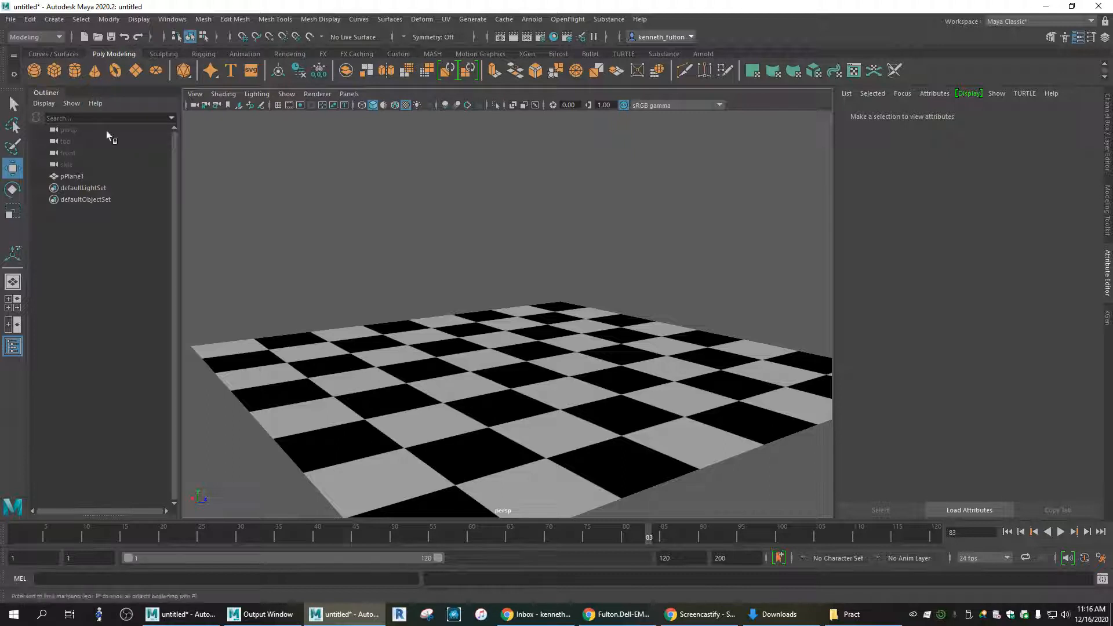
left_click(95, 70)
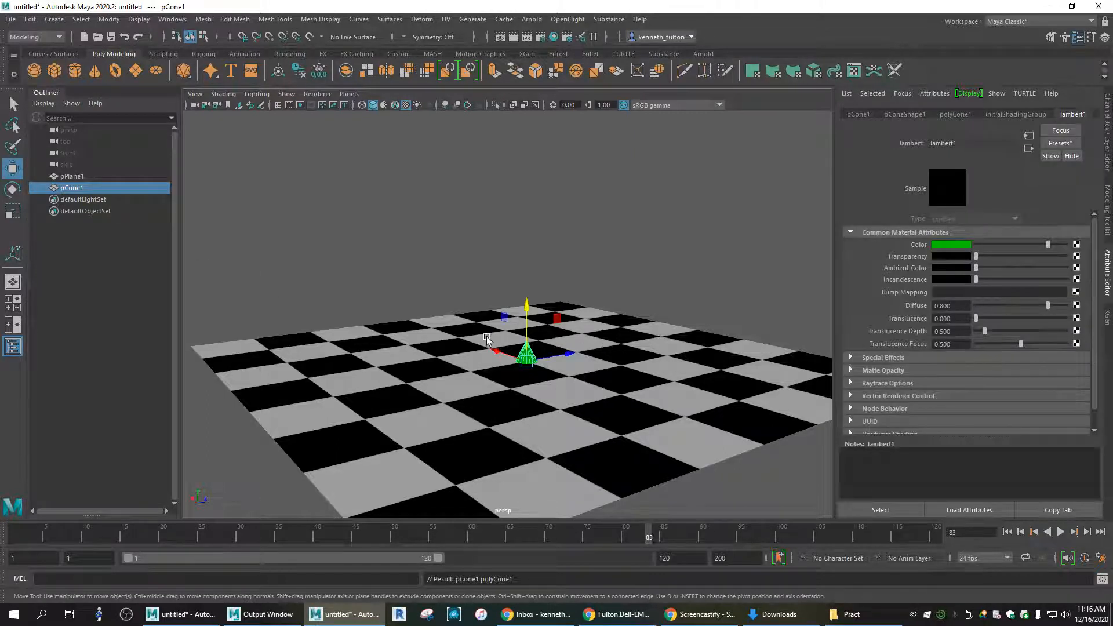
- Scale the cone up uniformly and raise it above the checkered plane to a height of about 5.6 cm
key("r")
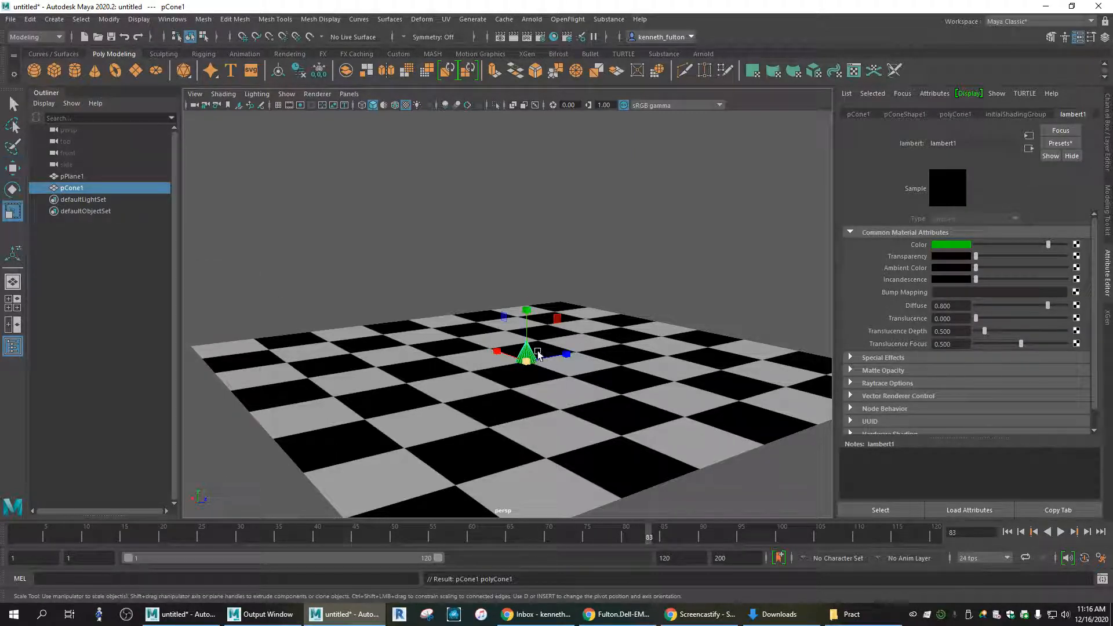
left_click_drag(526, 363, 561, 180)
key("w")
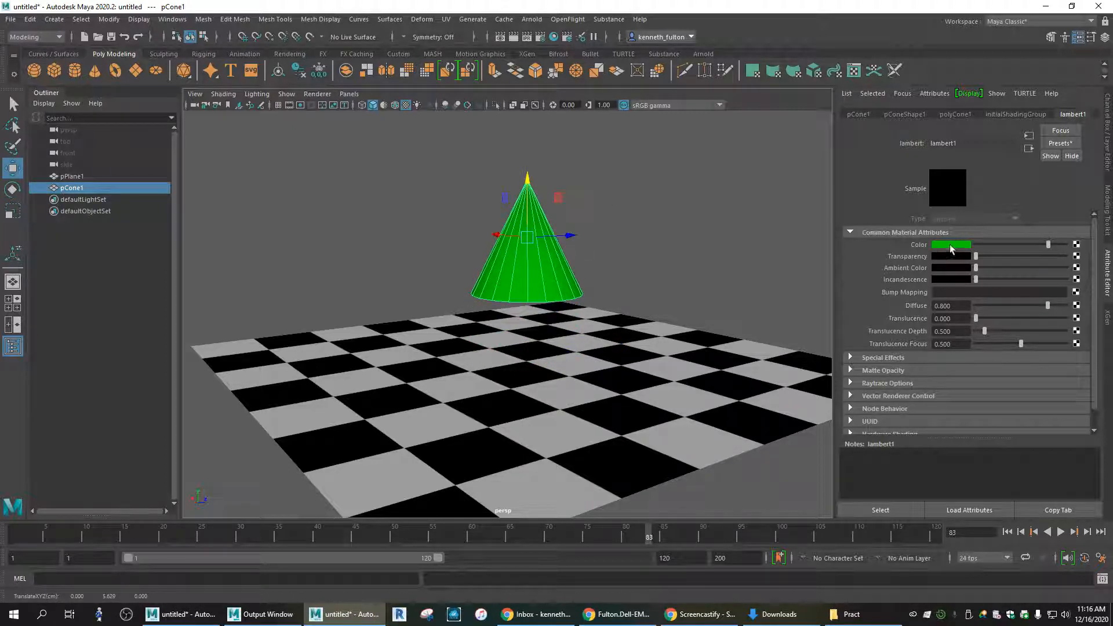
mouse_move(544, 339)
left_mouse_down("alt")
mouse_move(541, 319)
mouse_move(540, 334)
mouse_move(545, 318)
mouse_move(549, 330)
left_mouse_up("alt")
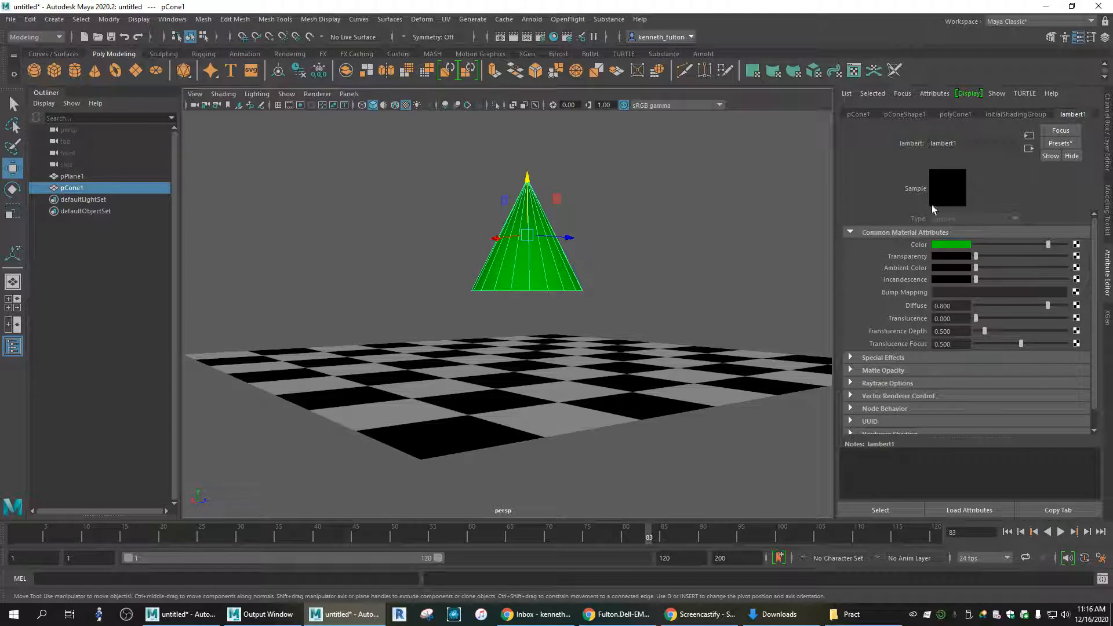
- Set the cone's subdivisions to 10 around the axis, 8 in height and 4 on the cap, and enable Round Cap
left_click(956, 116)
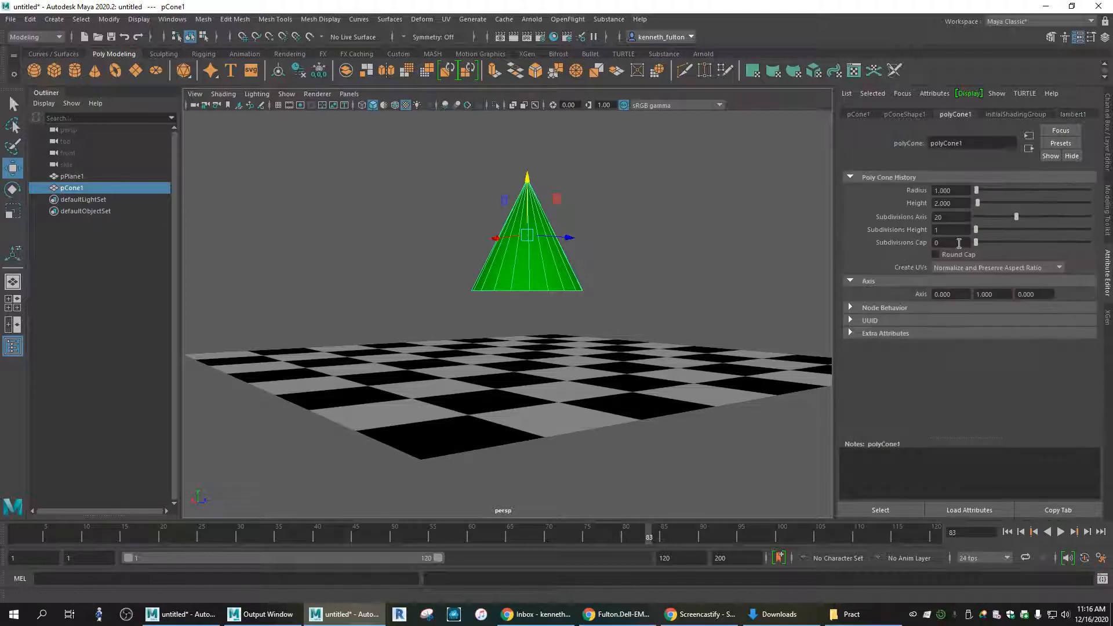
left_click_drag(1007, 217, 993, 216)
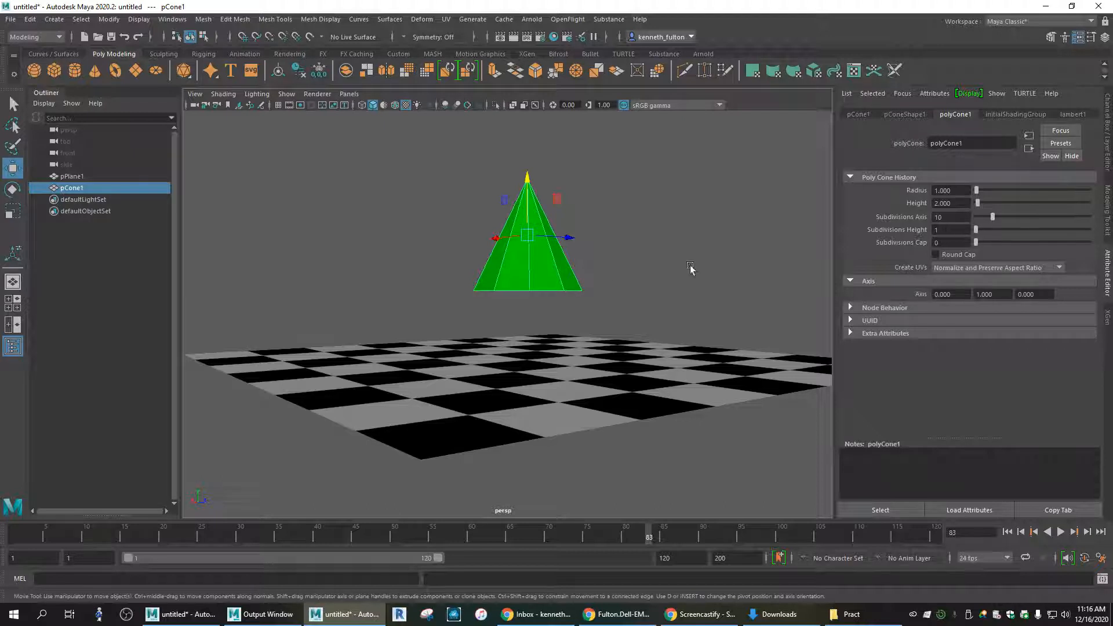
left_click_drag(606, 297, 610, 287, "alt")
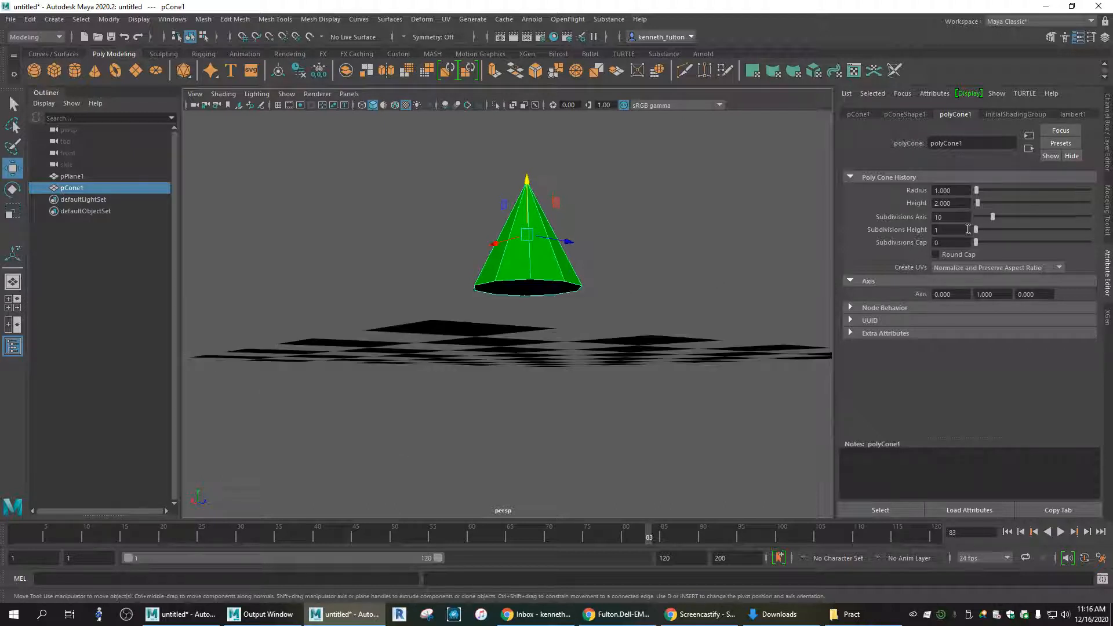
mouse_move(975, 230)
left_mouse_down()
mouse_move(991, 229)
mouse_move(985, 243)
left_mouse_up()
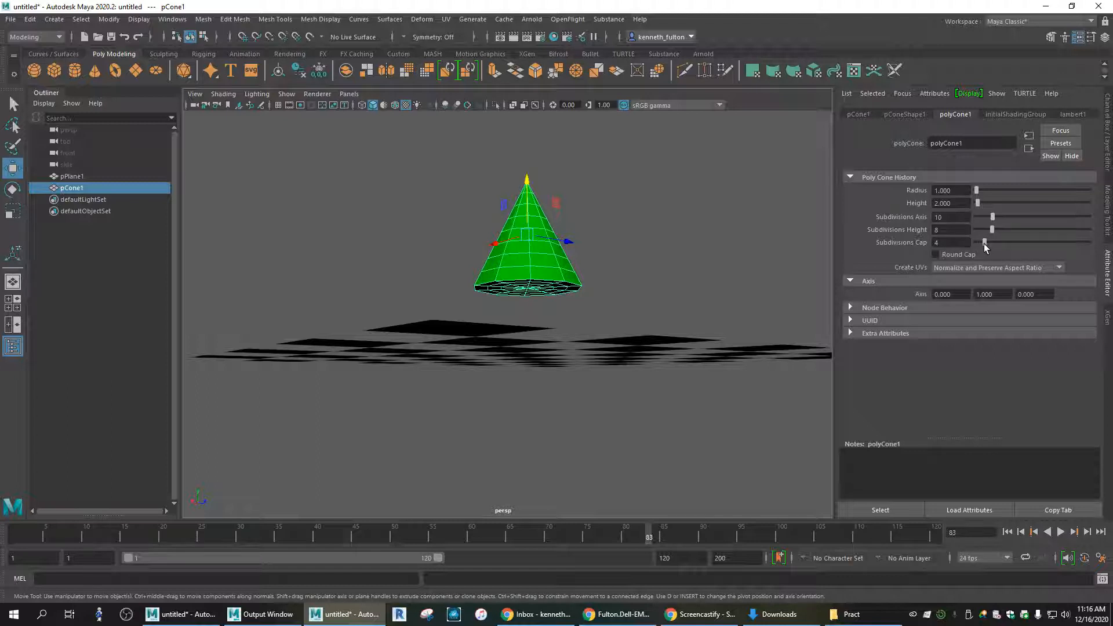
left_click(935, 256)
- Raise the round-capped cone further above the plane, to a height of about 7.3 cm
left_click_drag(592, 254, 599, 335, "alt")
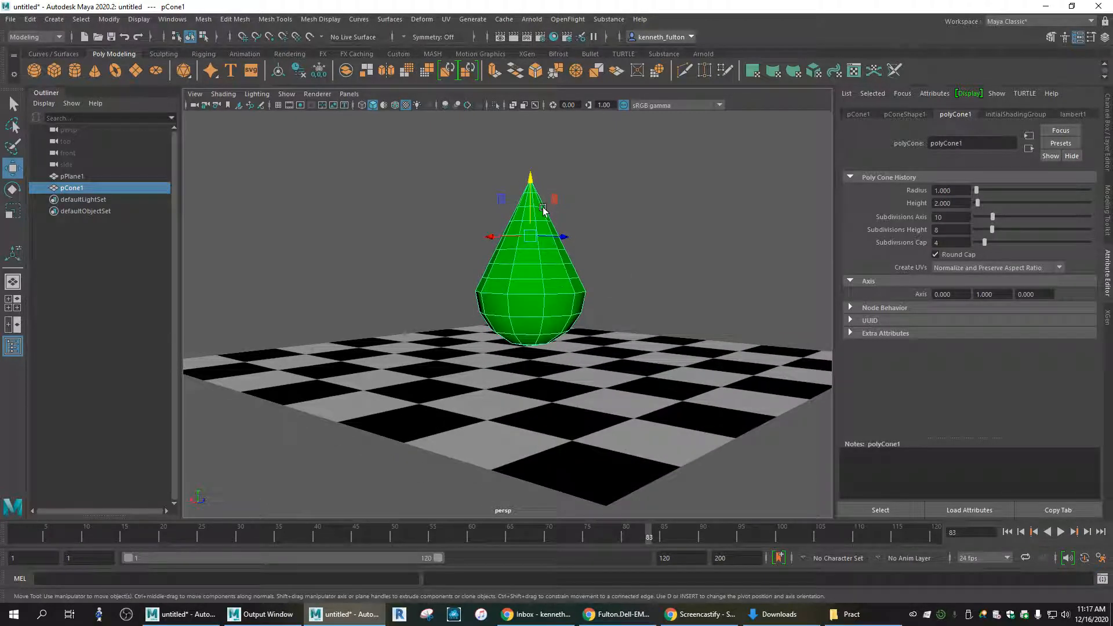
left_click_drag(536, 205, 536, 169)
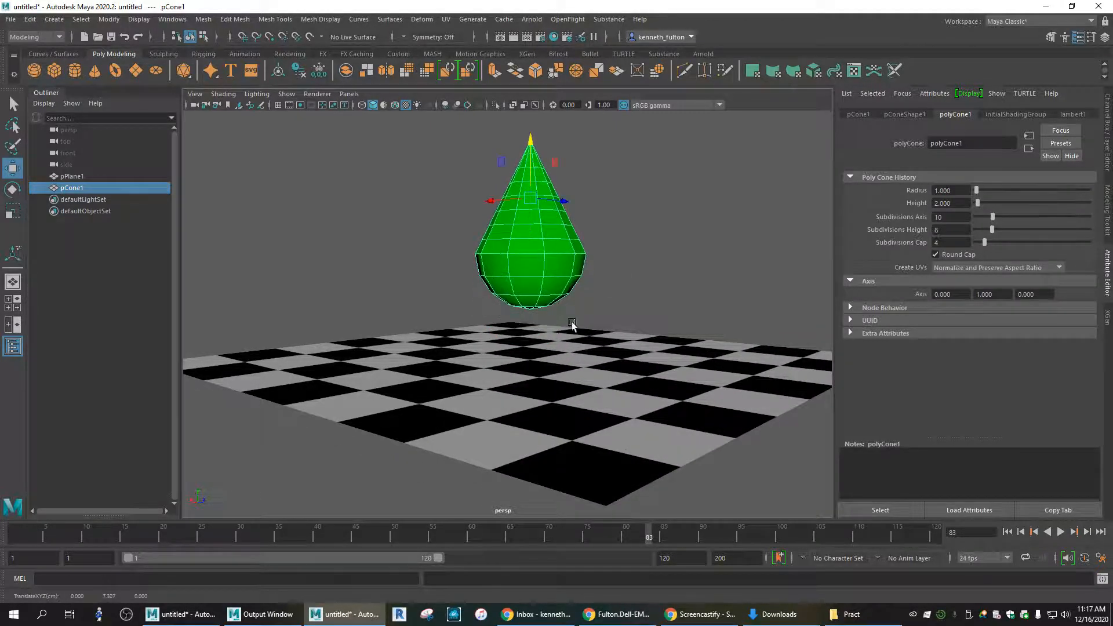
left_click_drag(641, 261, 620, 276, "alt")
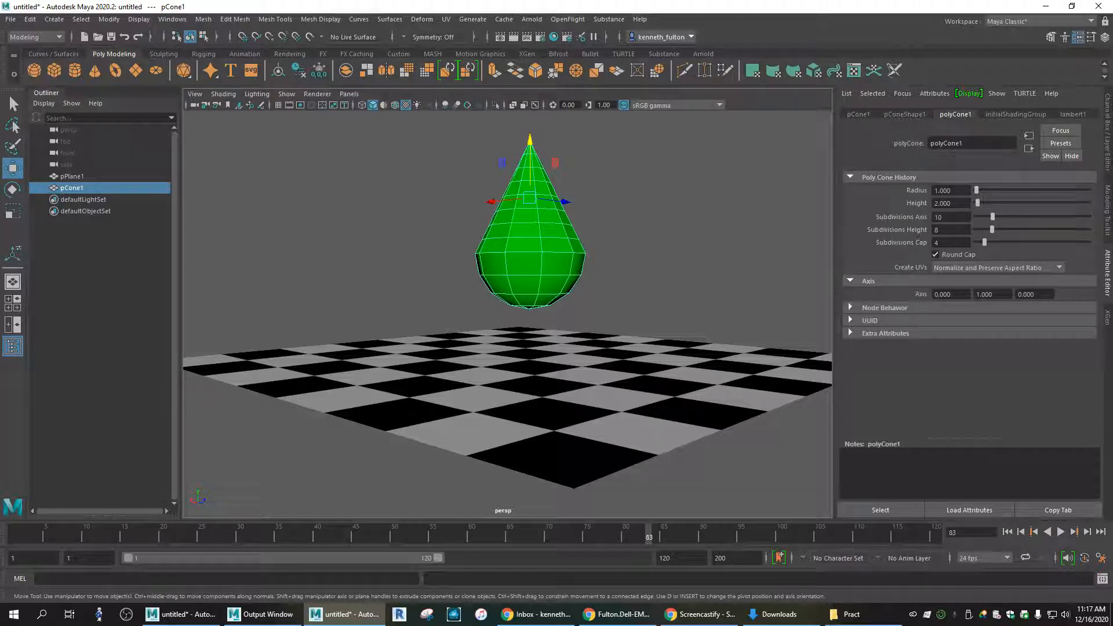
- In face mode, try moving a single face on the cone's sloping side along the Z axis, and undo the move
left_click(13, 104)
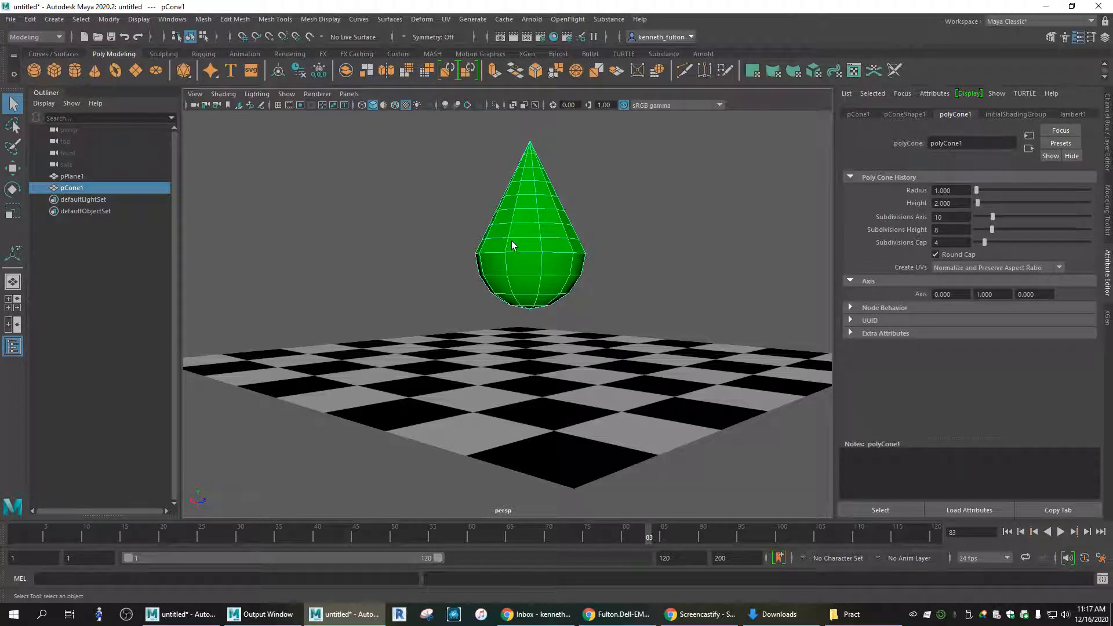
right_click(525, 222)
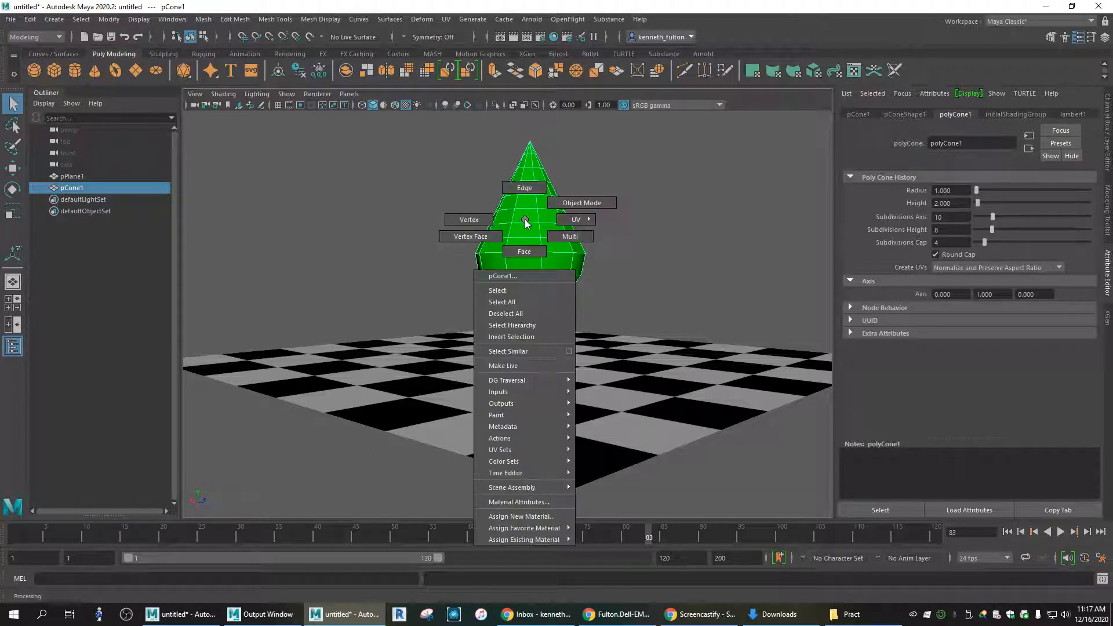
right_click_drag(525, 221, 525, 255)
left_click(525, 216)
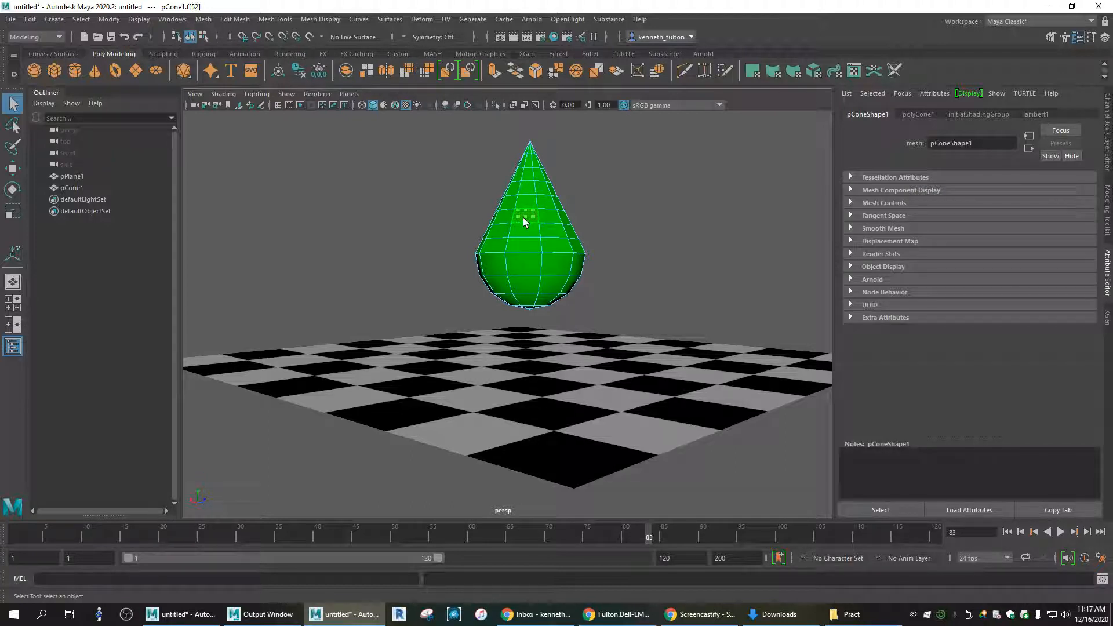
key("w")
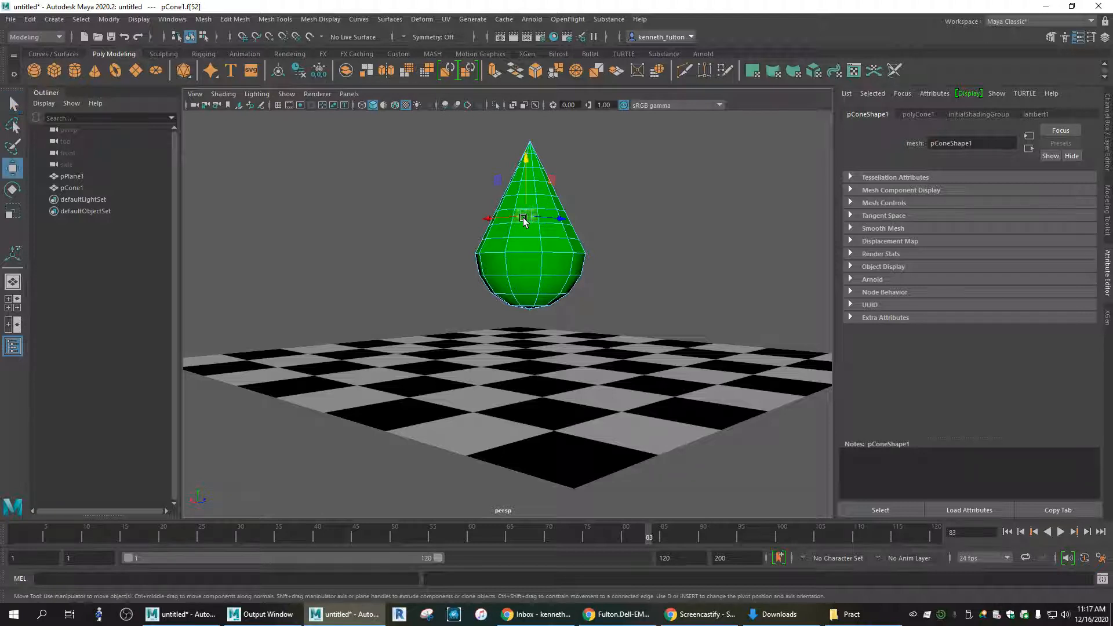
left_click_drag(576, 261, 551, 279, "alt")
mouse_move(555, 235)
left_mouse_down()
mouse_move(510, 248)
mouse_move(555, 238)
mouse_move(513, 246)
mouse_move(545, 241)
left_mouse_up()
key("ctrl+z")
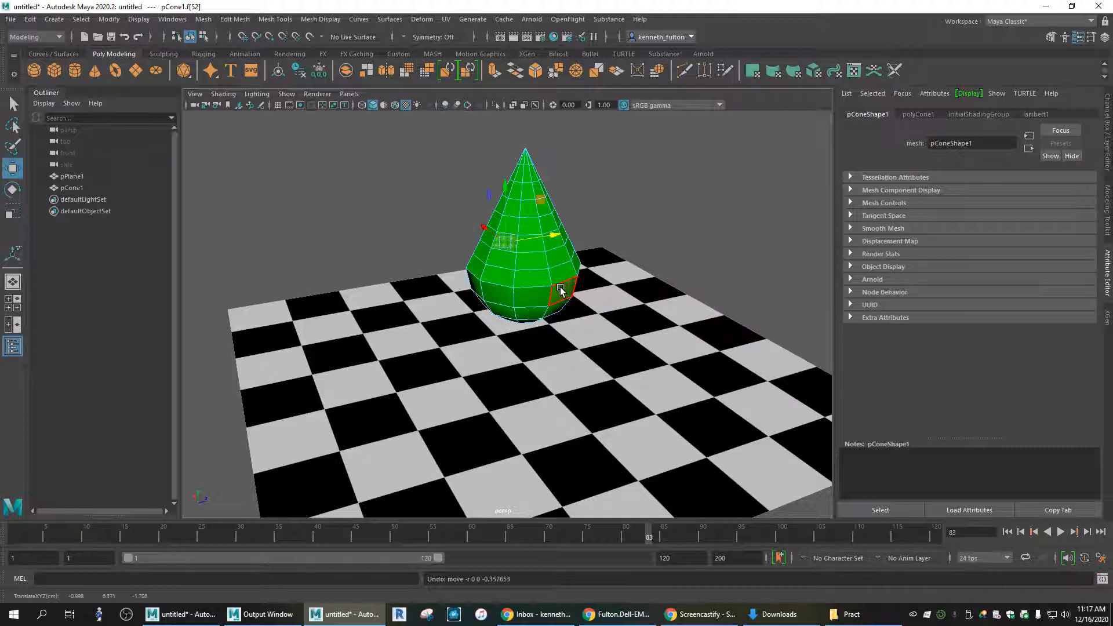
- Select one face in the band just below the cone's widest edge loop
mouse_move(524, 306)
left_mouse_down("alt")
mouse_move(556, 293)
mouse_move(537, 301)
left_mouse_up("alt")
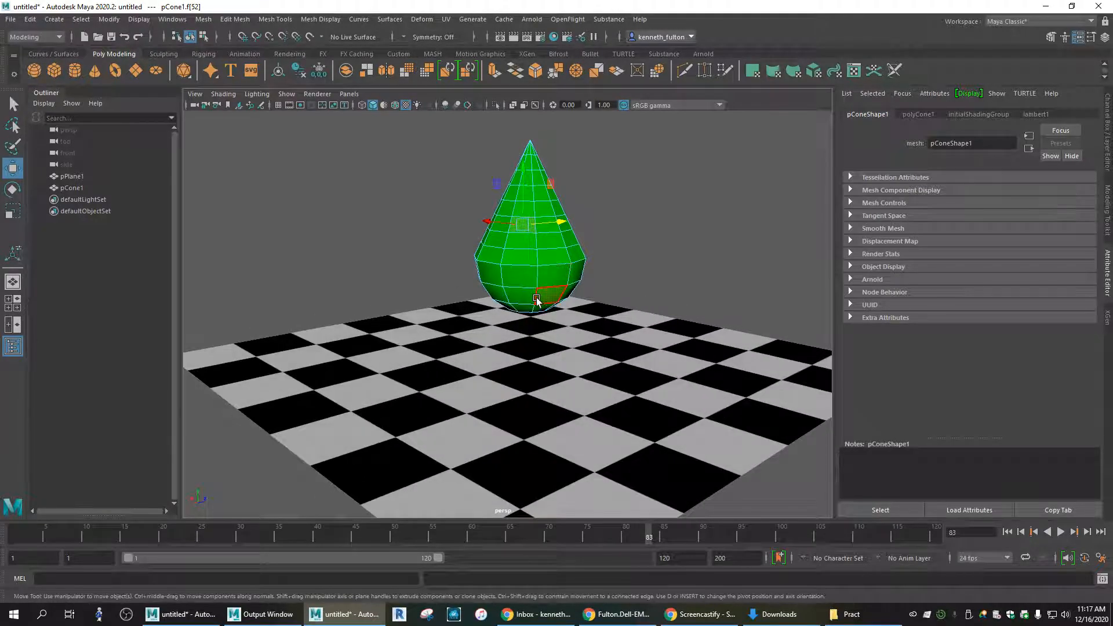
left_click(518, 278)
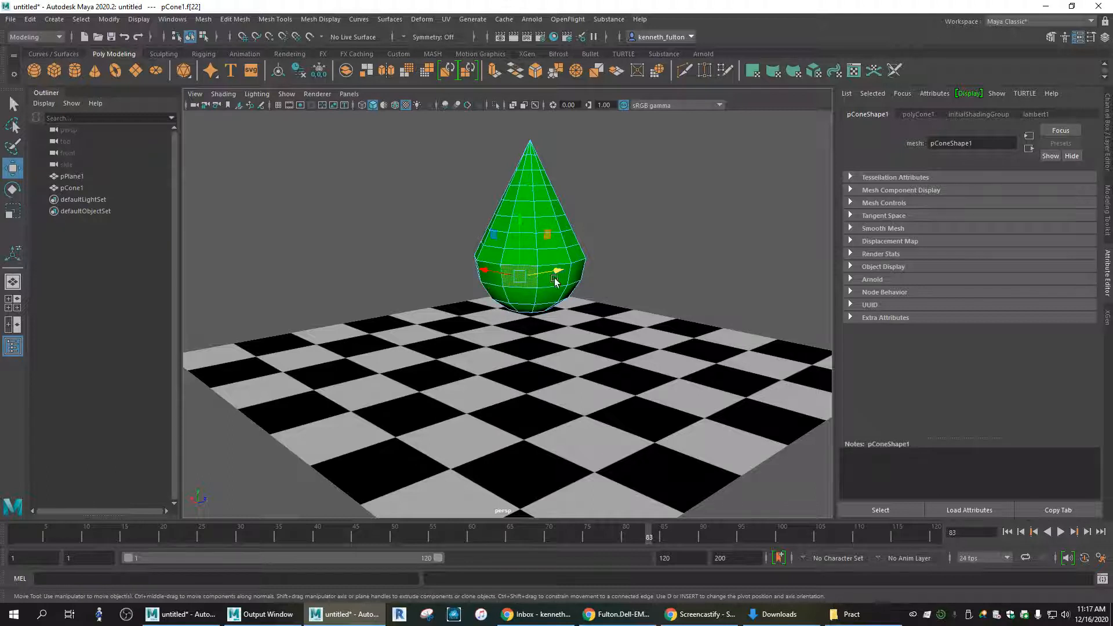
left_click_drag(626, 298, 626, 290, "alt")
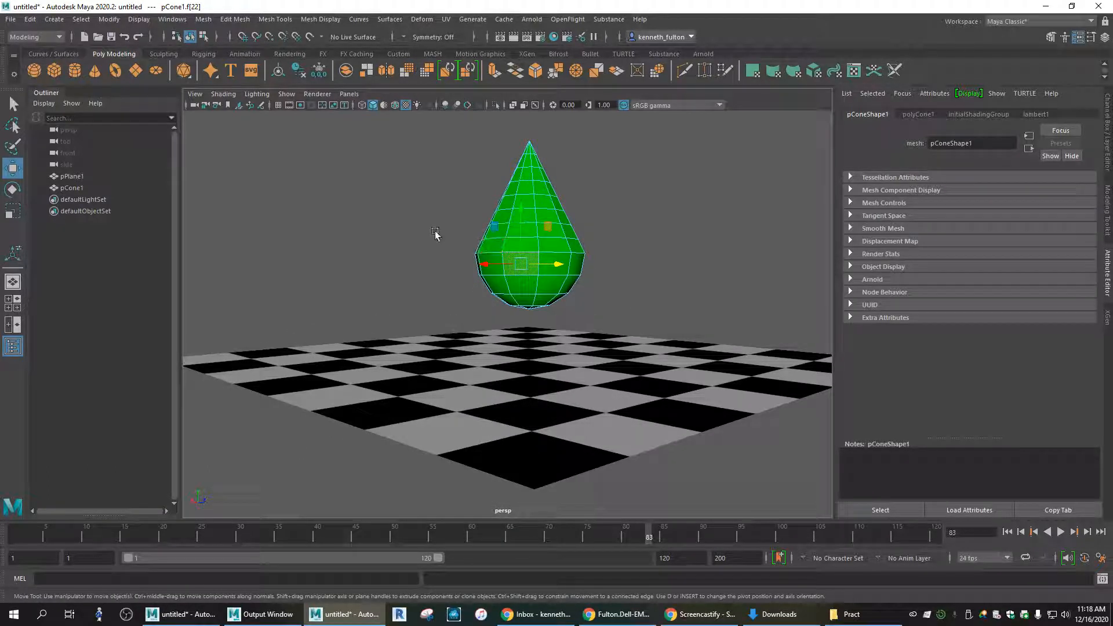
- In edge mode, select the edges of the cone's lower, rounded portion and detach them
right_click(513, 233)
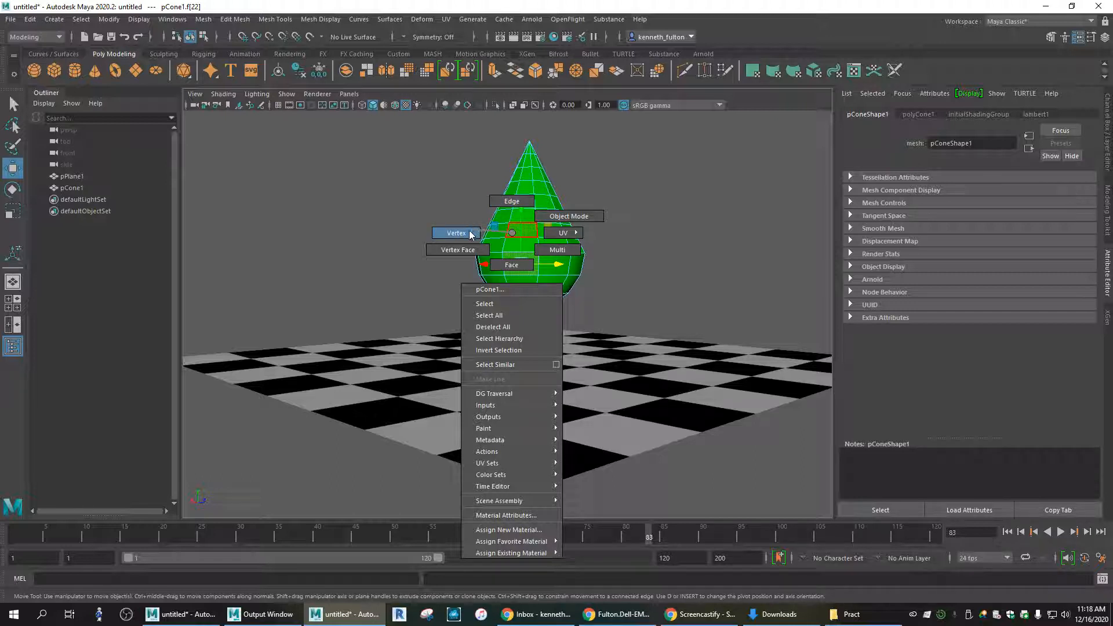
left_click(508, 202)
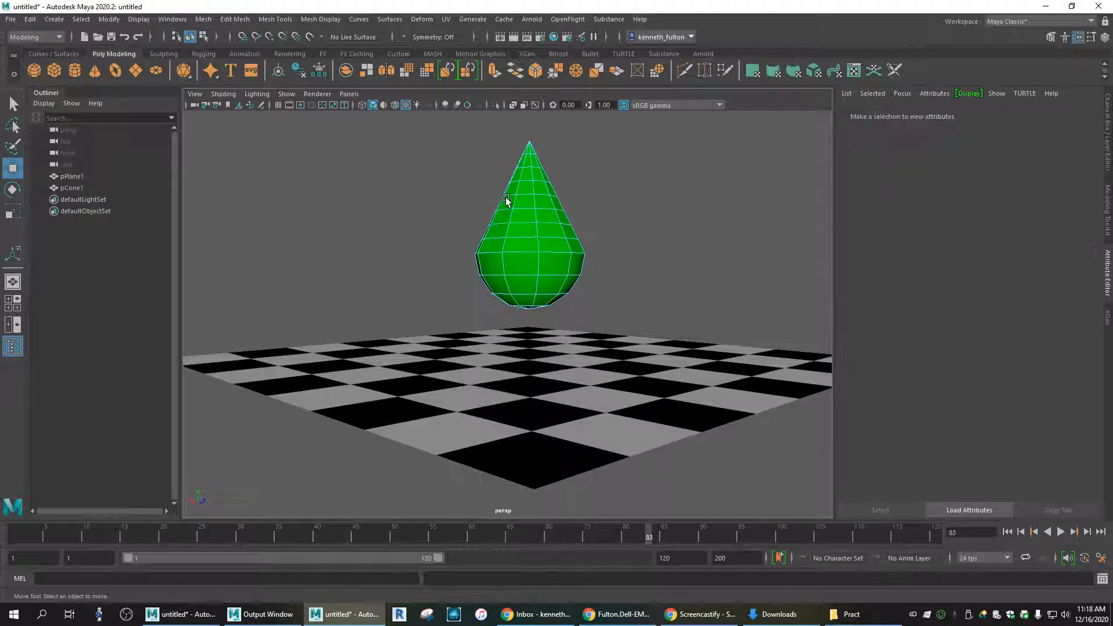
left_click_drag(445, 232, 649, 315)
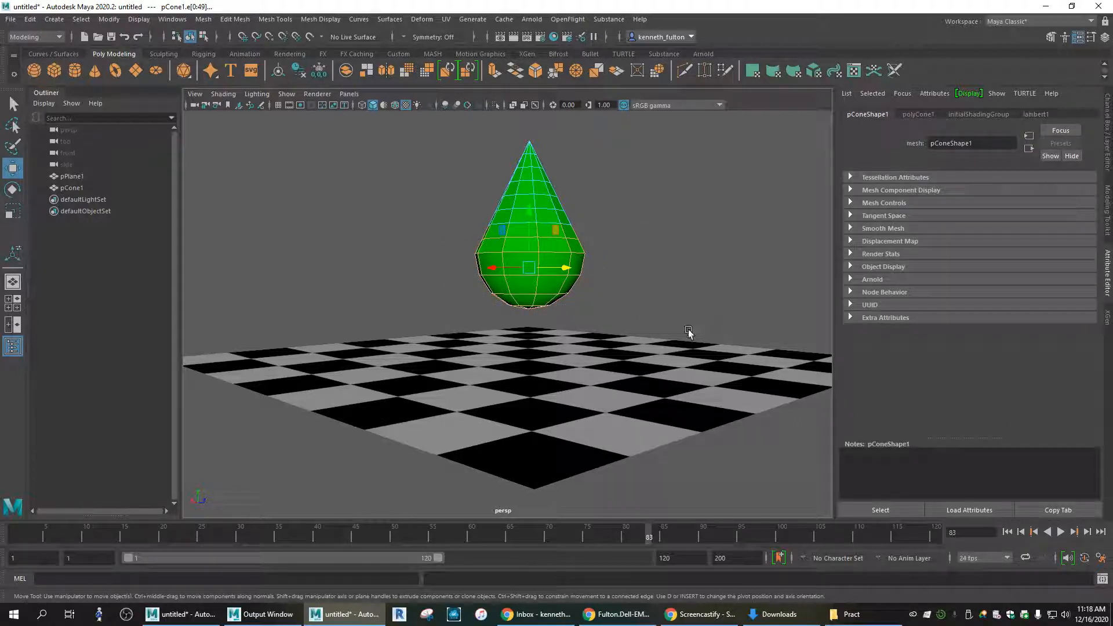
left_click(232, 22)
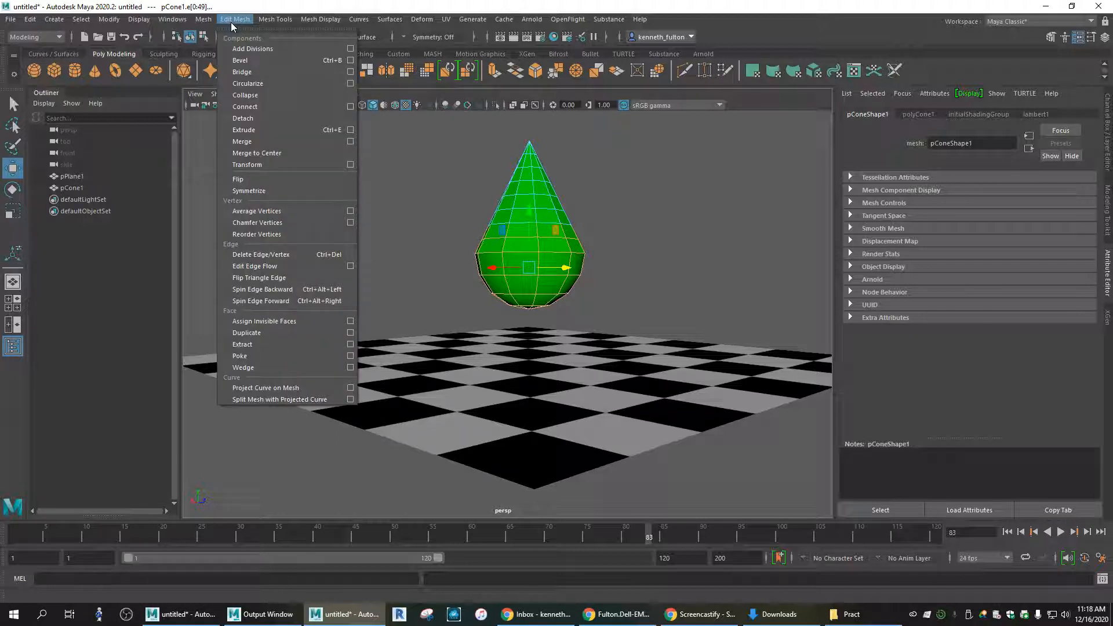
left_click(250, 119)
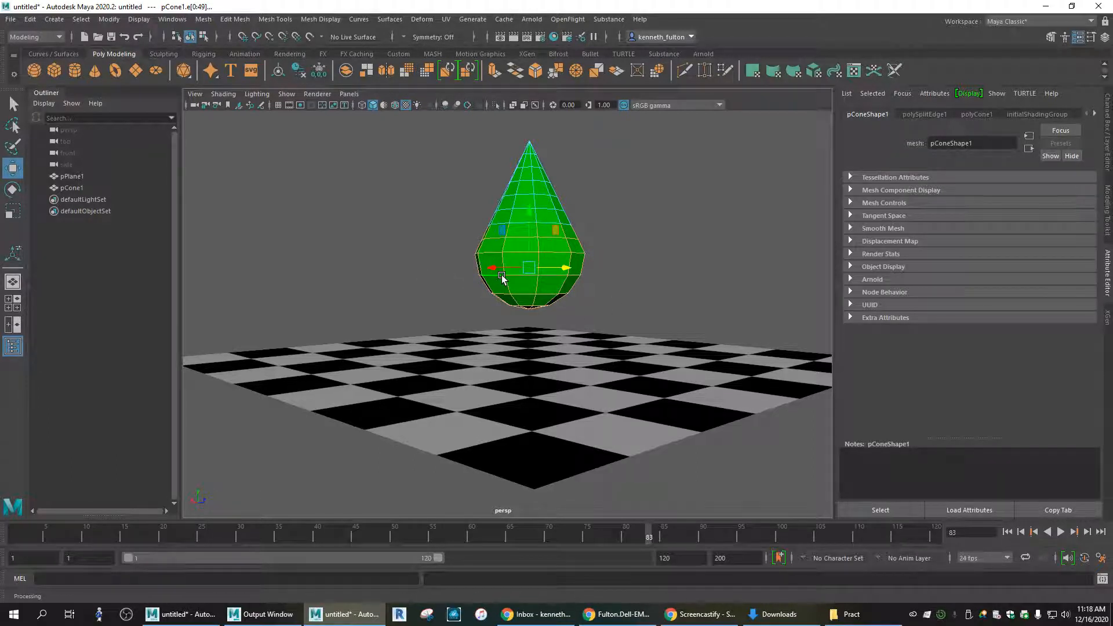
- In face mode, try moving one detached face just below the cone's widest edge loop along the Z axis
right_click(517, 246)
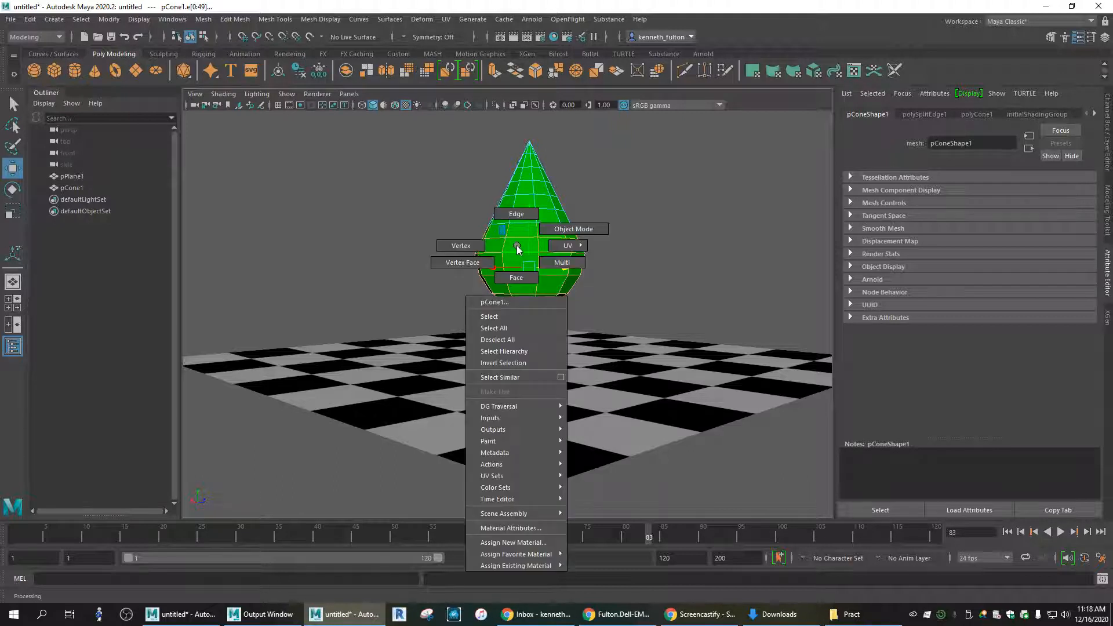
left_click(523, 278)
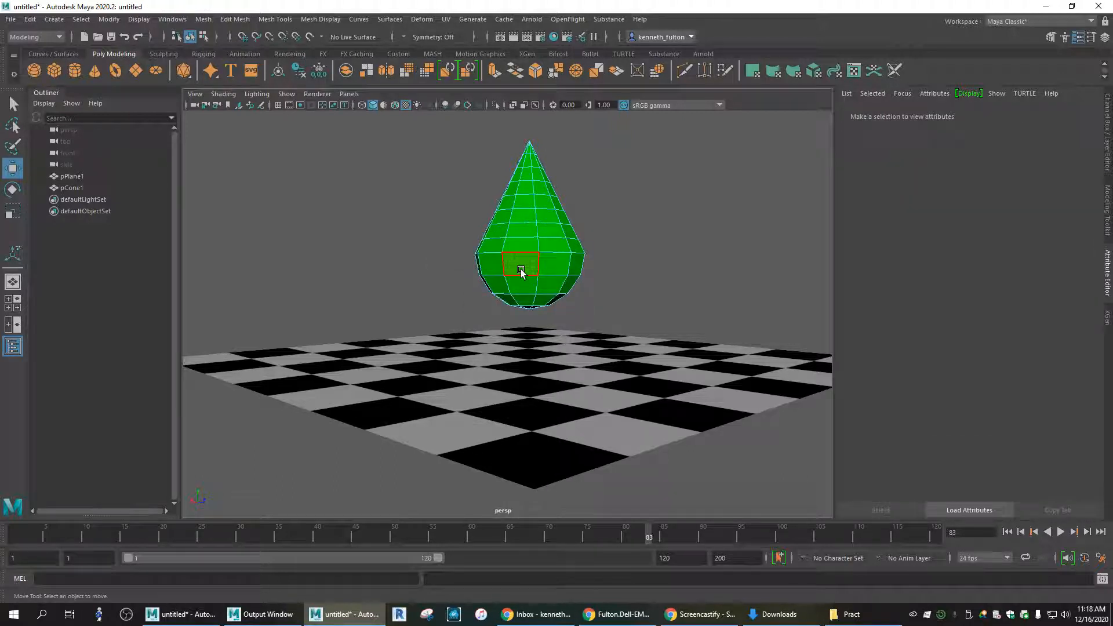
left_click(520, 269)
left_click_drag(503, 328, 481, 324, "alt")
mouse_move(541, 273)
left_mouse_down()
mouse_move(378, 274)
mouse_move(540, 285)
left_mouse_up()
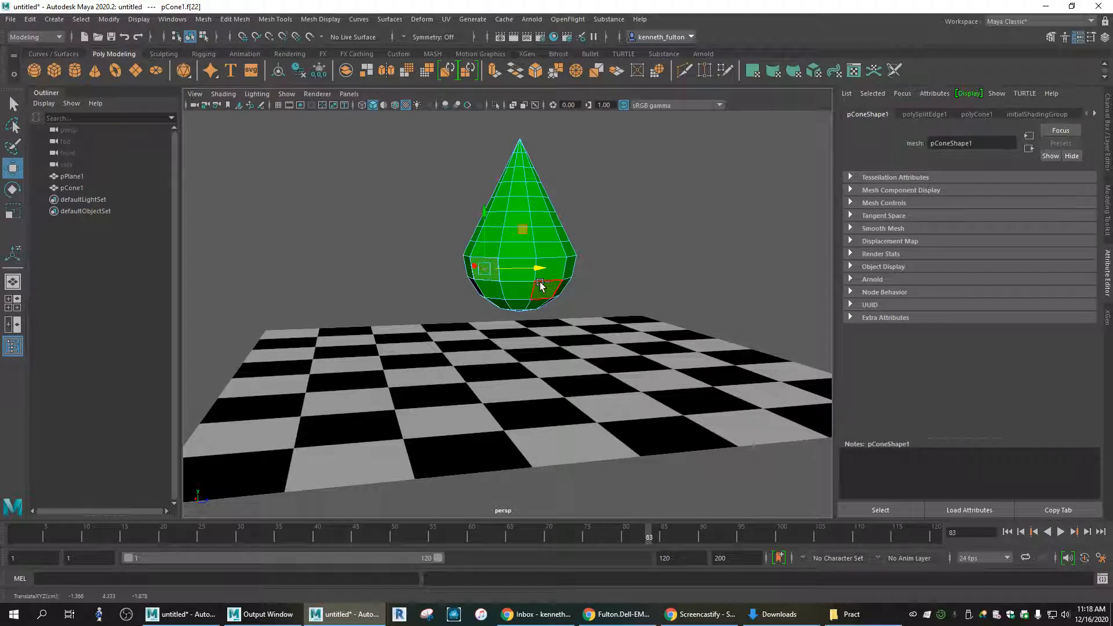
- Move a face on the cone's undetached upper part along the Z axis and undo the move
left_click(507, 191)
mouse_move(552, 190)
left_mouse_down()
mouse_move(519, 190)
mouse_move(567, 190)
mouse_move(521, 192)
mouse_move(551, 191)
left_mouse_up()
key("ctrl+z")
- Pull a detached face from the underside of the cone's rounded cap straight down, away from the body
left_click_drag(385, 286, 521, 298, "alt")
left_click(515, 302)
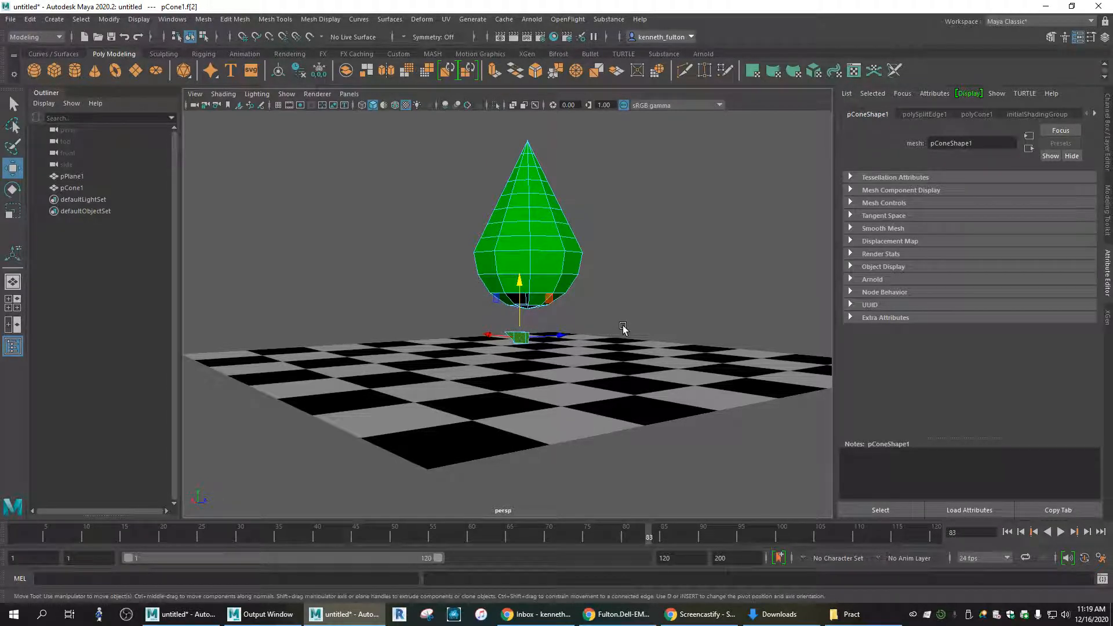
mouse_move(606, 326)
left_mouse_down("alt")
mouse_move(561, 341)
mouse_move(613, 322)
left_mouse_up("alt")
mouse_move(528, 296)
left_mouse_down()
mouse_move(527, 265)
mouse_move(527, 289)
left_mouse_up()
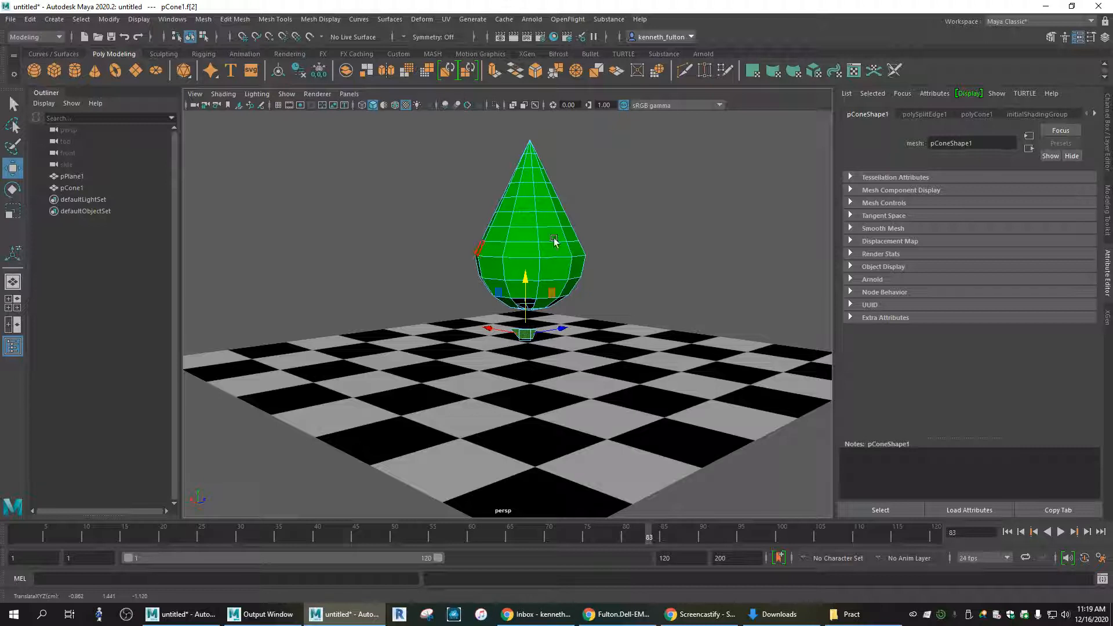
left_click_drag(570, 331, 505, 355, "alt")
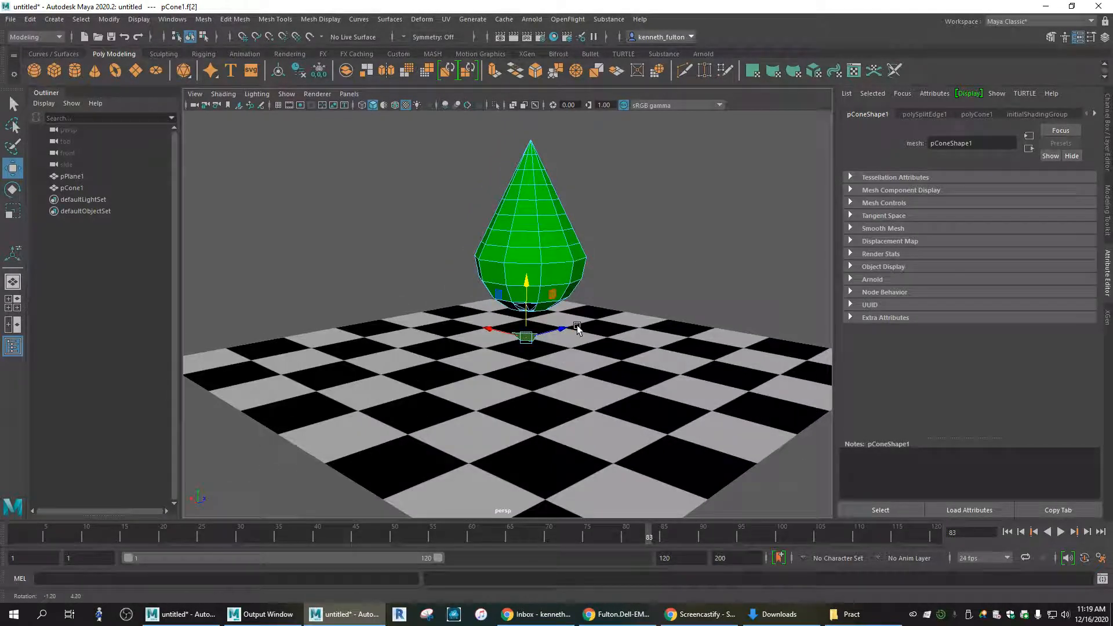
- Return the cone to object mode and apply a gravity field to it
right_click_drag(529, 251, 580, 235)
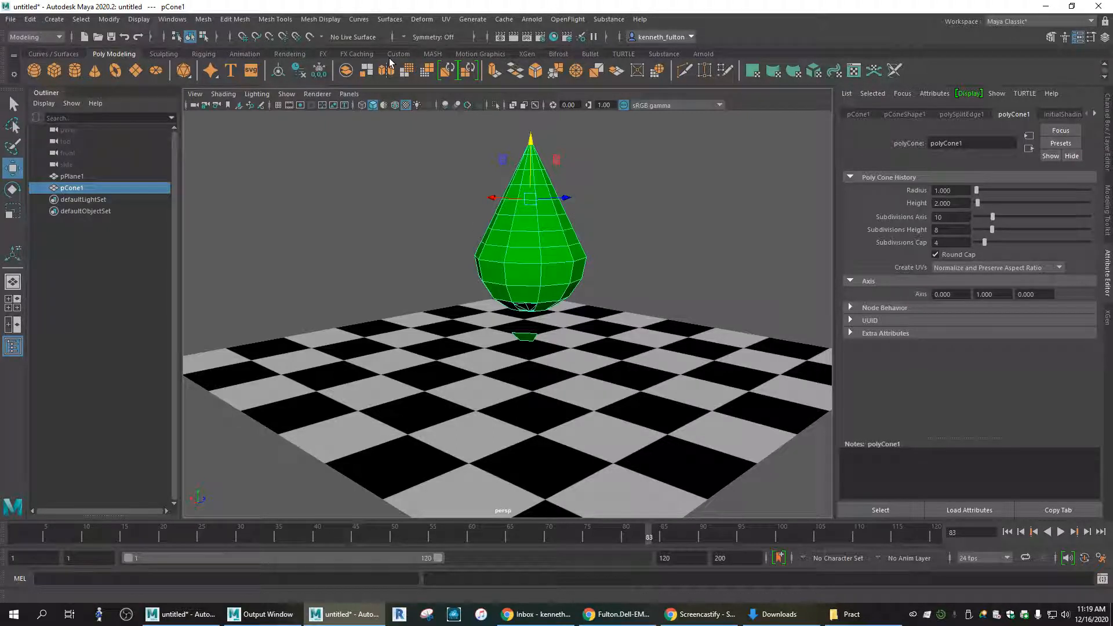
left_click(59, 36)
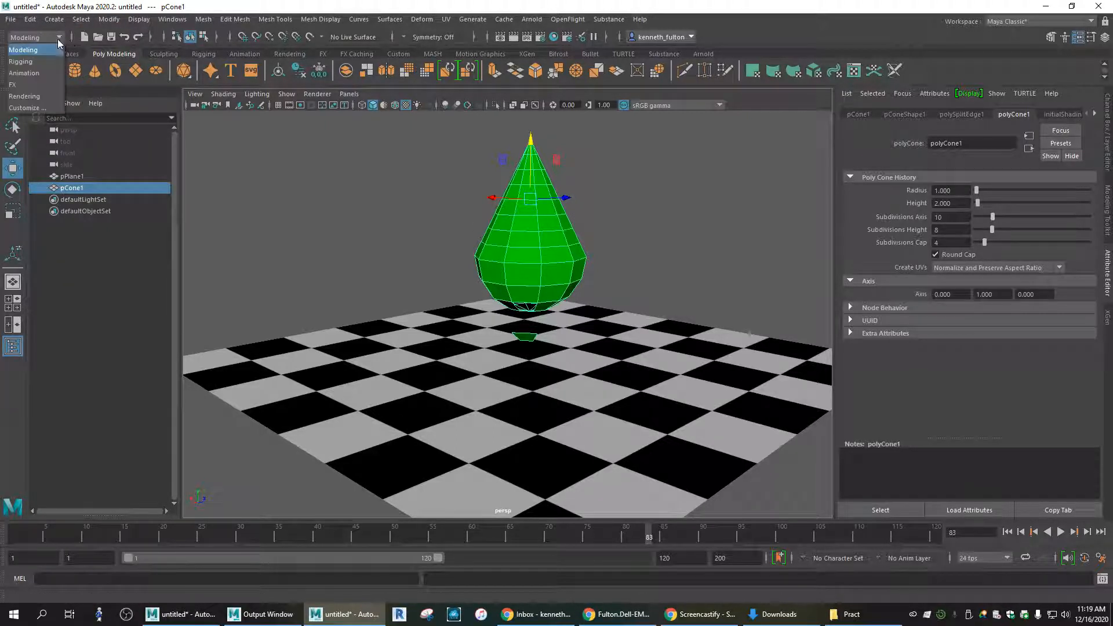
left_click(39, 88)
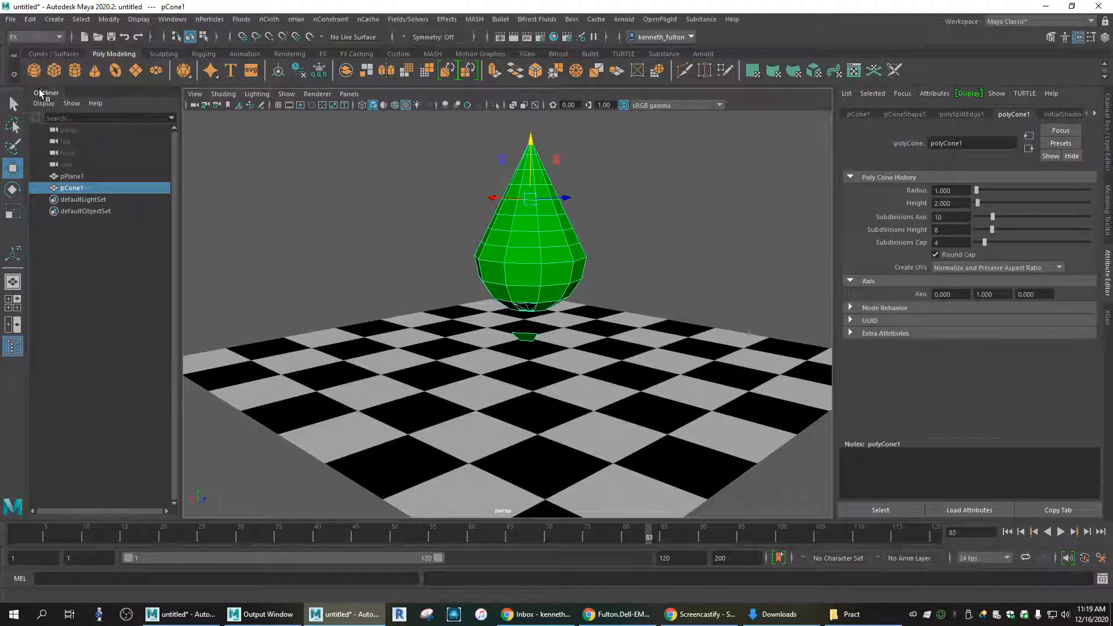
left_click(412, 22)
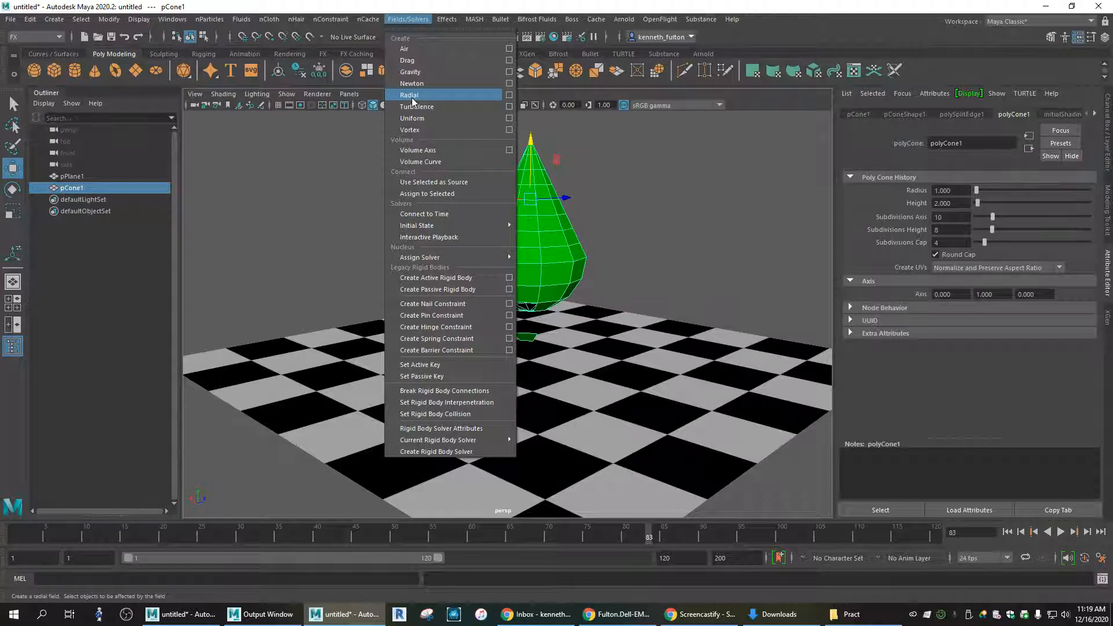
left_click(412, 72)
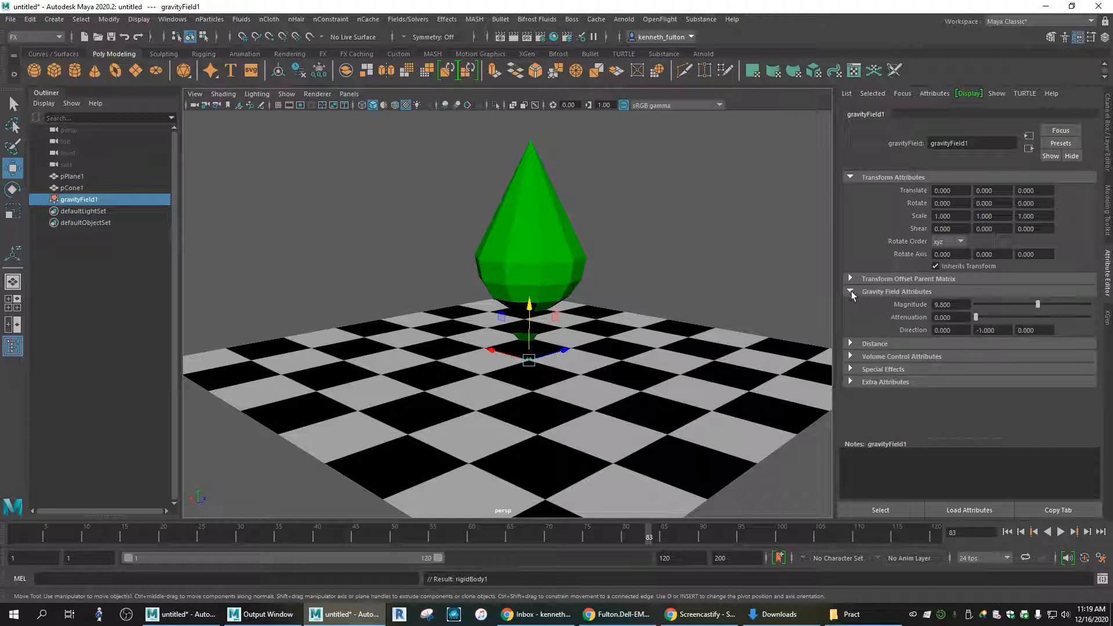
- Make the checkered ground plane a passive rigid body
left_click(528, 246)
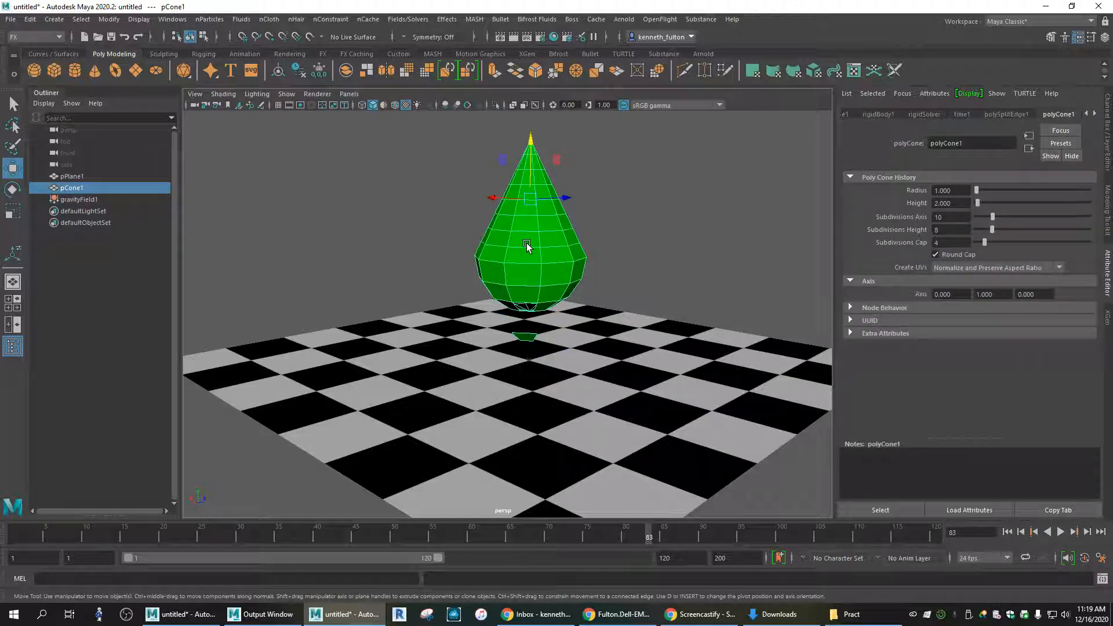
left_click(410, 20)
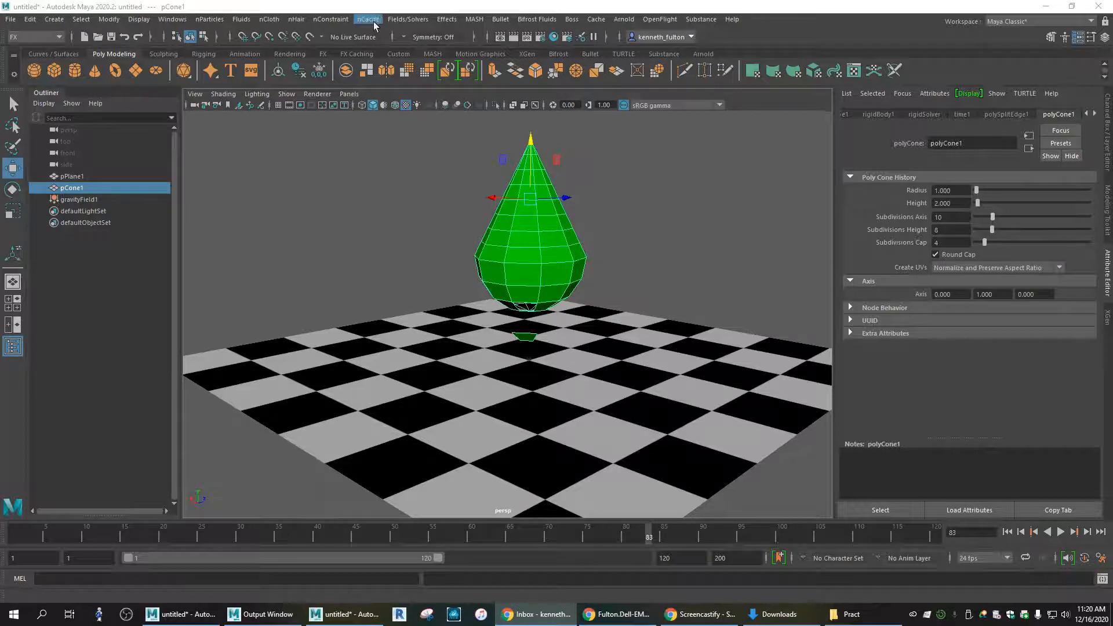
left_click(409, 19)
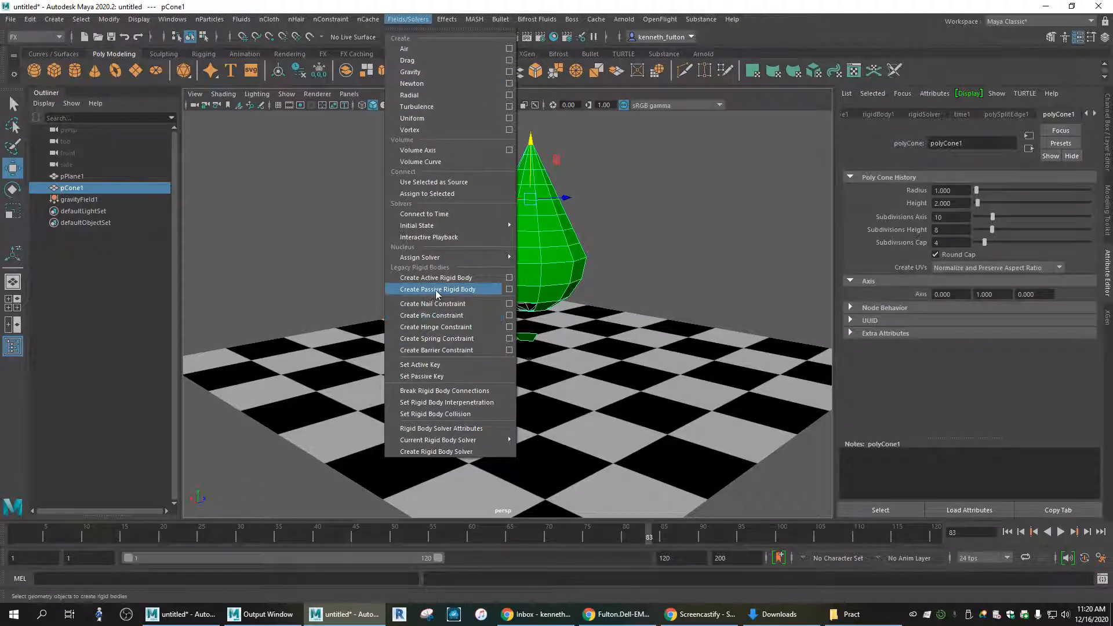
left_click(465, 290)
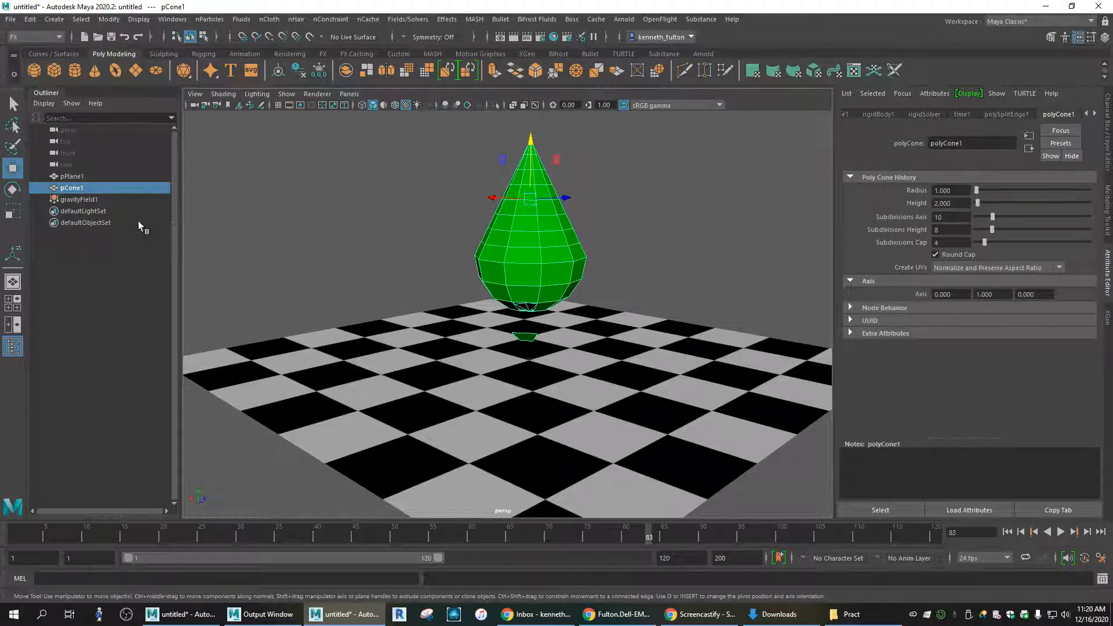
left_click(412, 376)
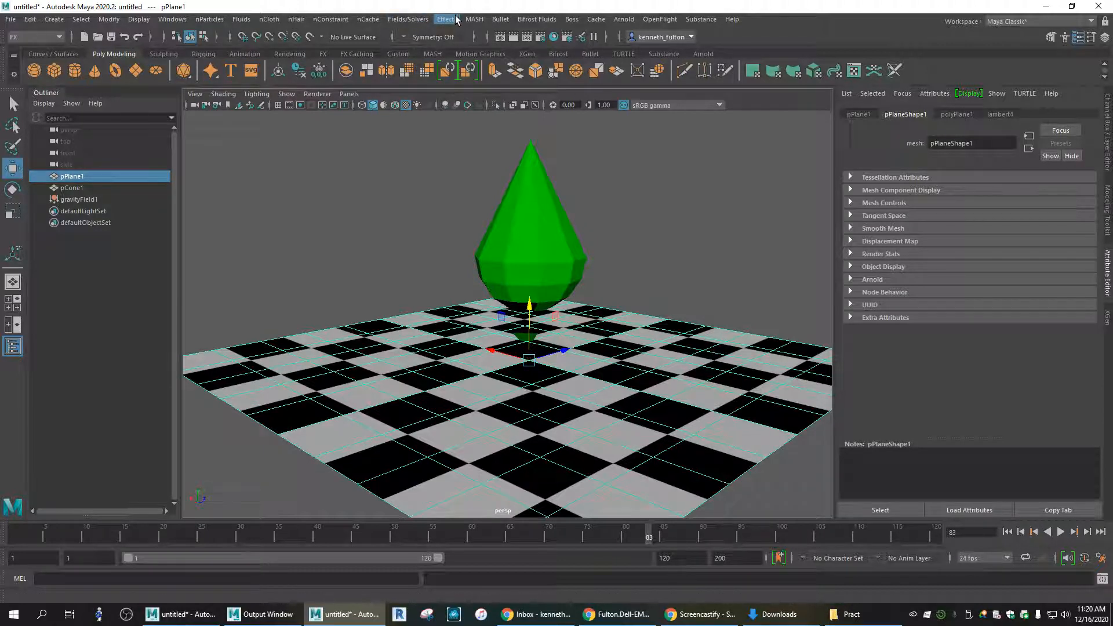
left_click(412, 18)
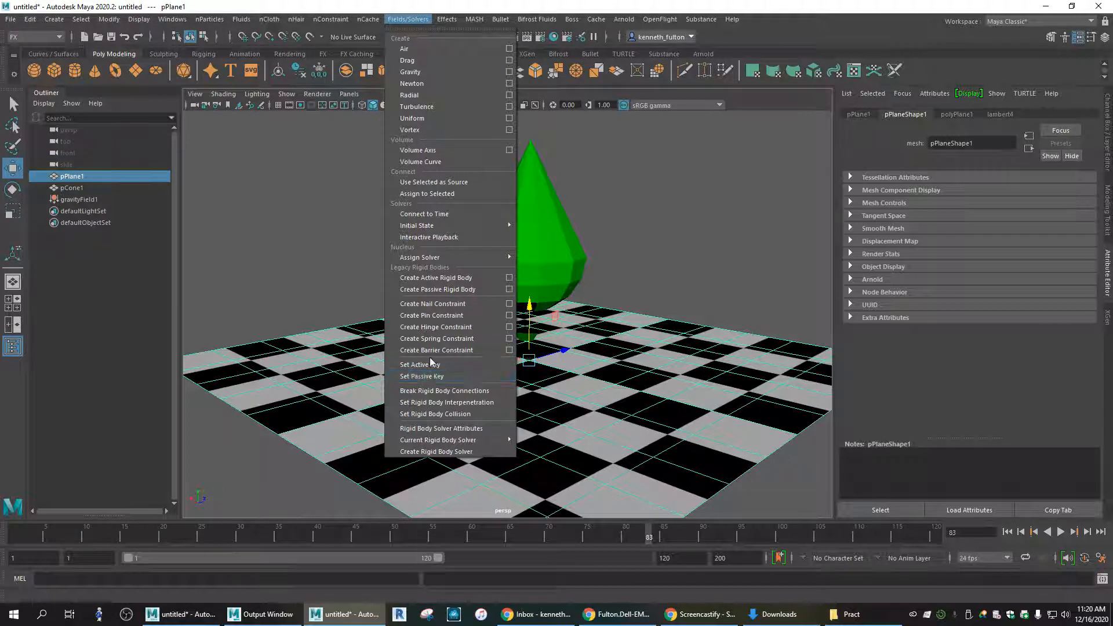
left_click(457, 290)
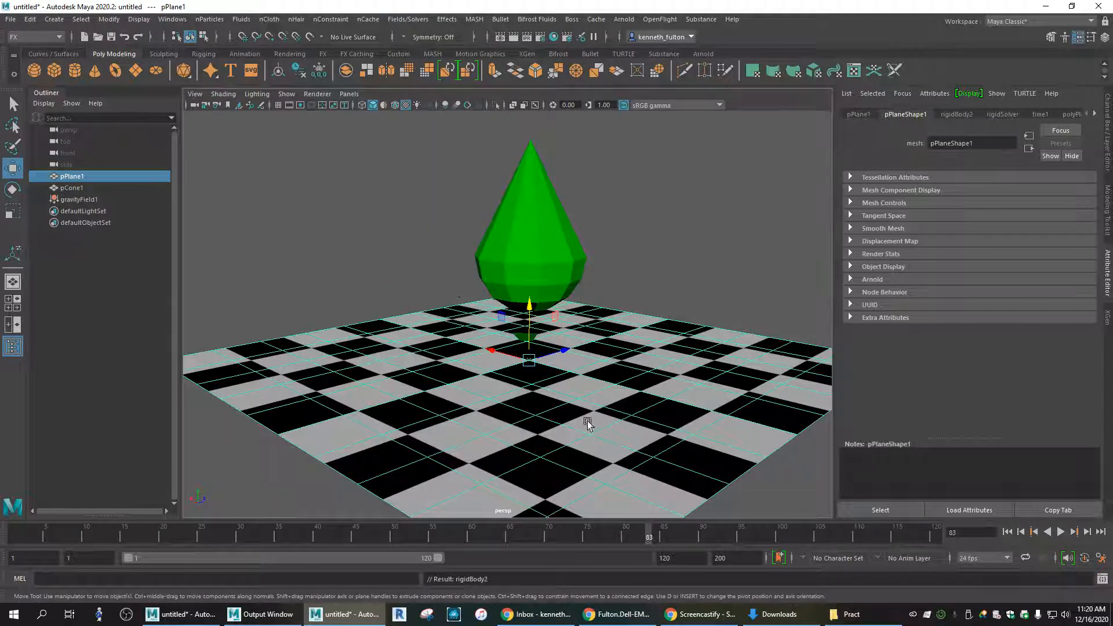
- Play the gravity simulation with the cone falling onto the plane, stop it, and rewind to the first frame
left_click(1060, 532)
left_click(821, 291)
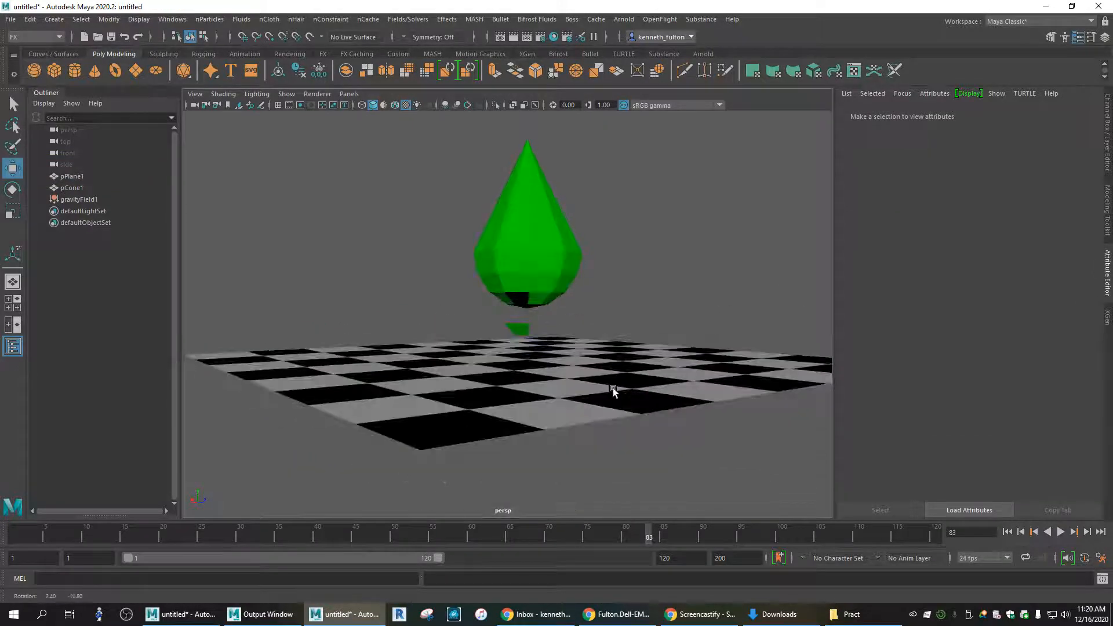
left_click(1060, 532)
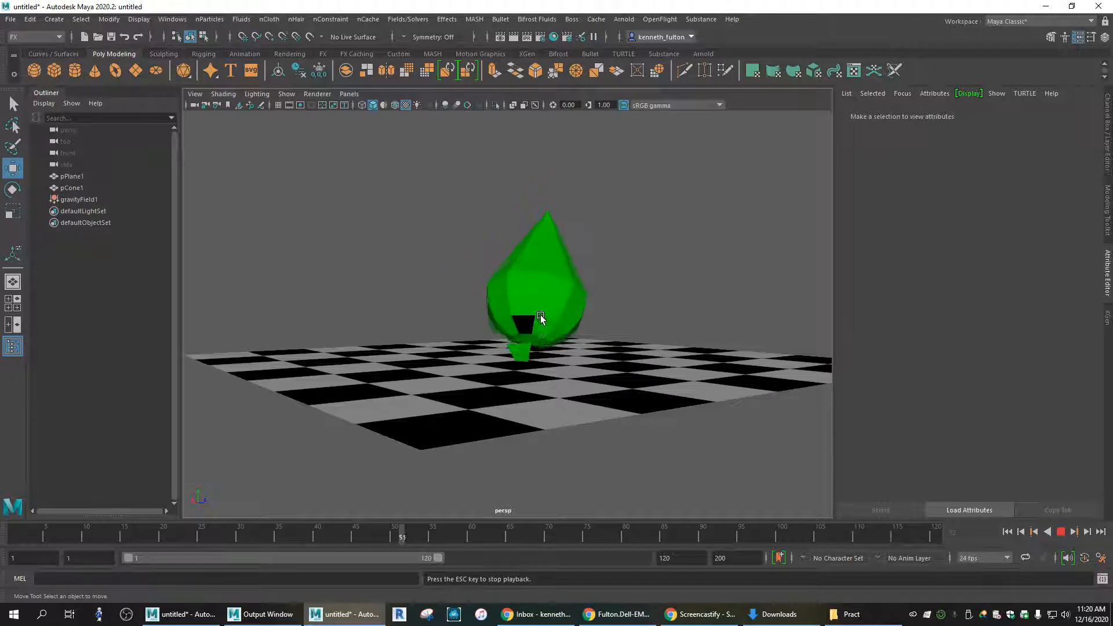
left_click(1061, 532)
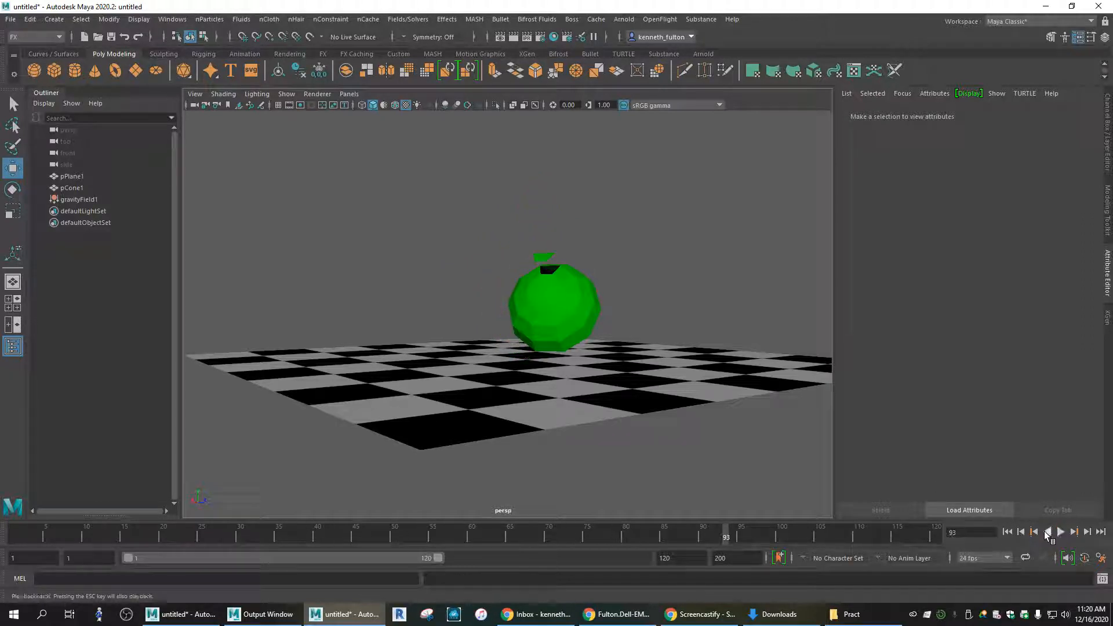
left_click(1008, 533)
- Undo the rigid body and gravity field setup, and also undo the downward move of the detached face
key("ctrl+z")
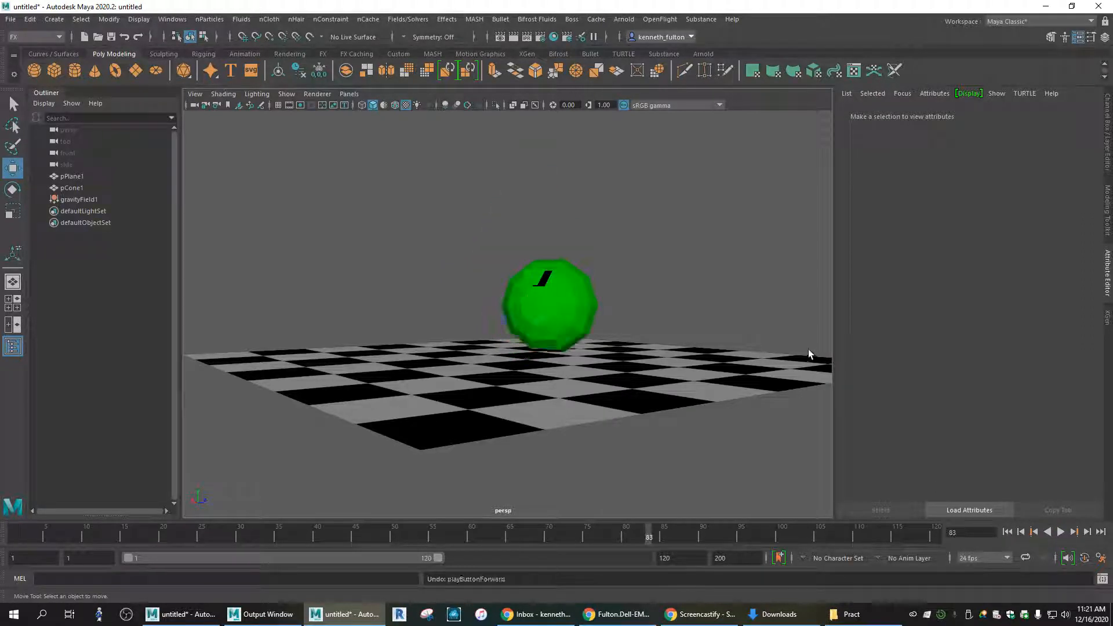
key("ctrl+z")
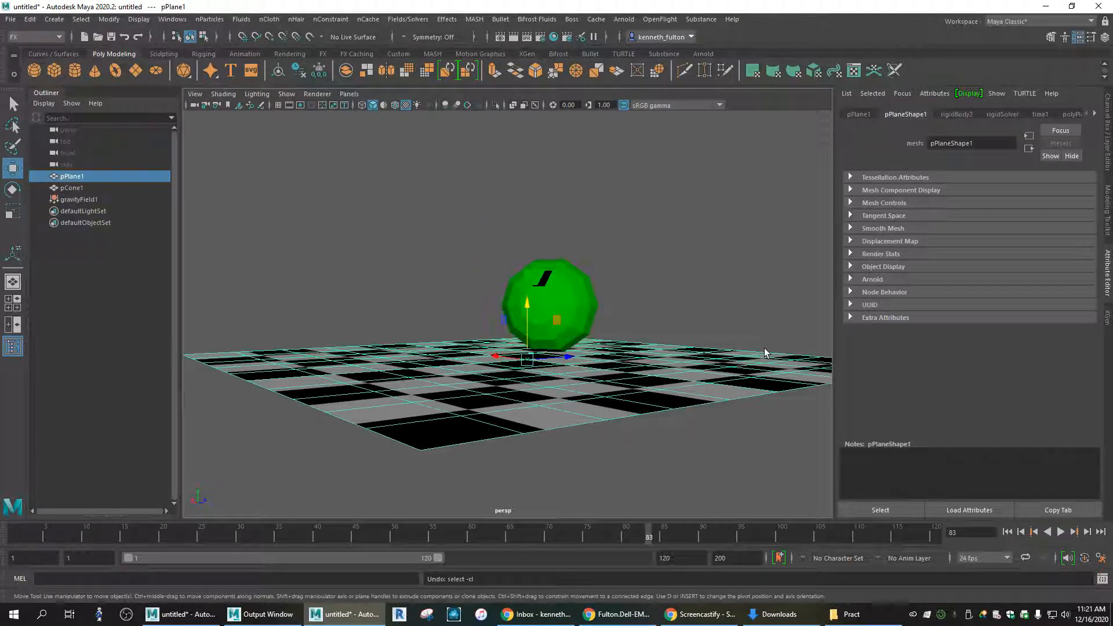
left_click(1009, 532)
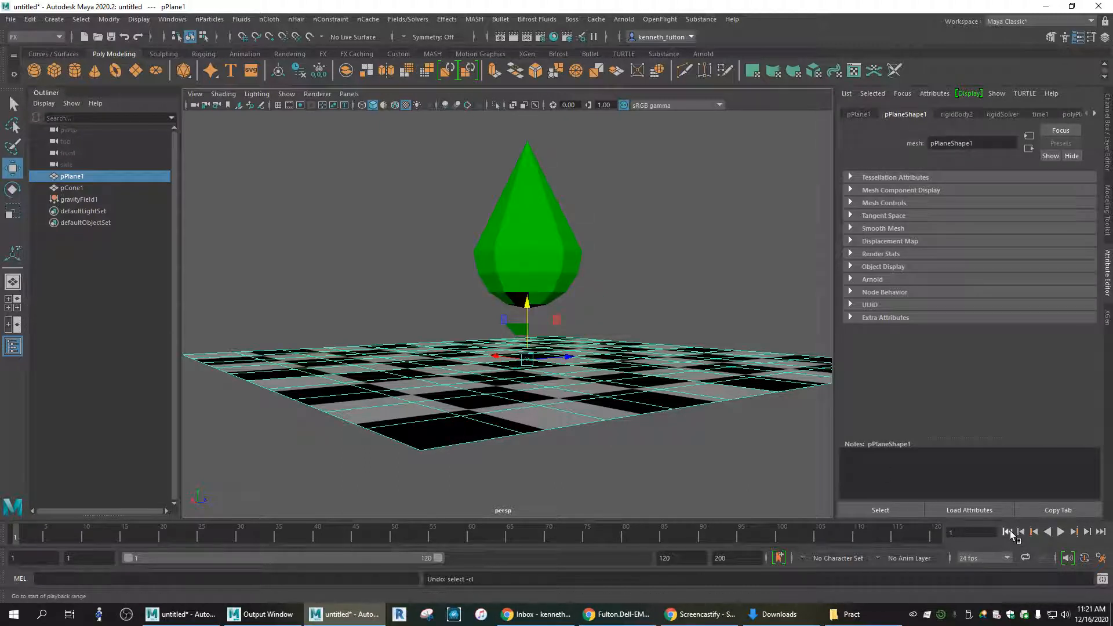
key("ctrl+z")
key("ctrl+z")
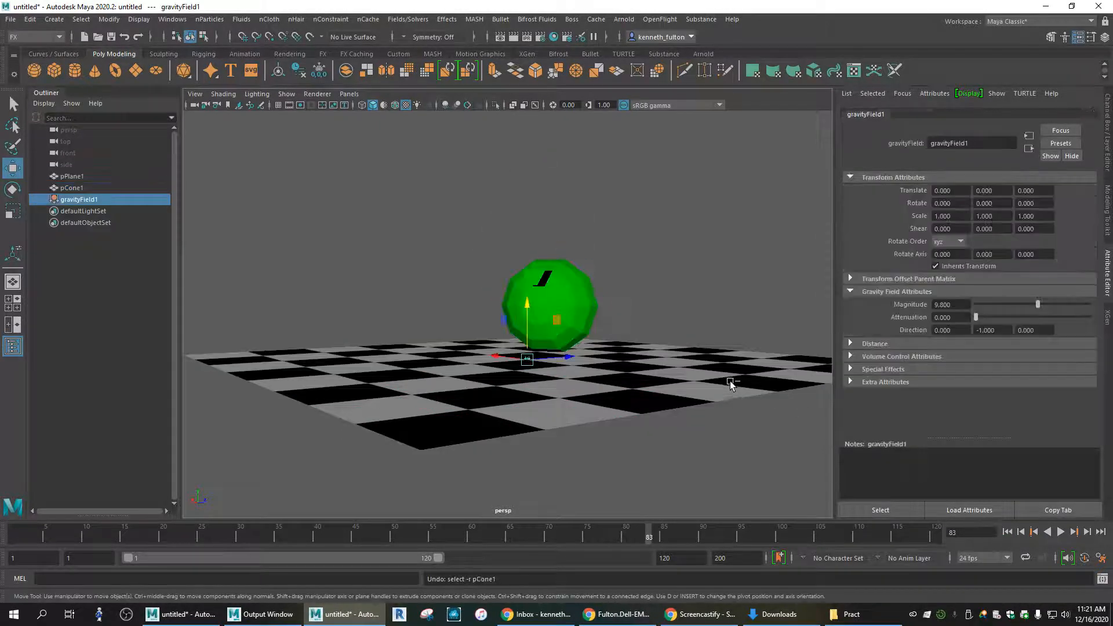
key("ctrl+z")
key("ctrl+z")
key("ctrl+z")
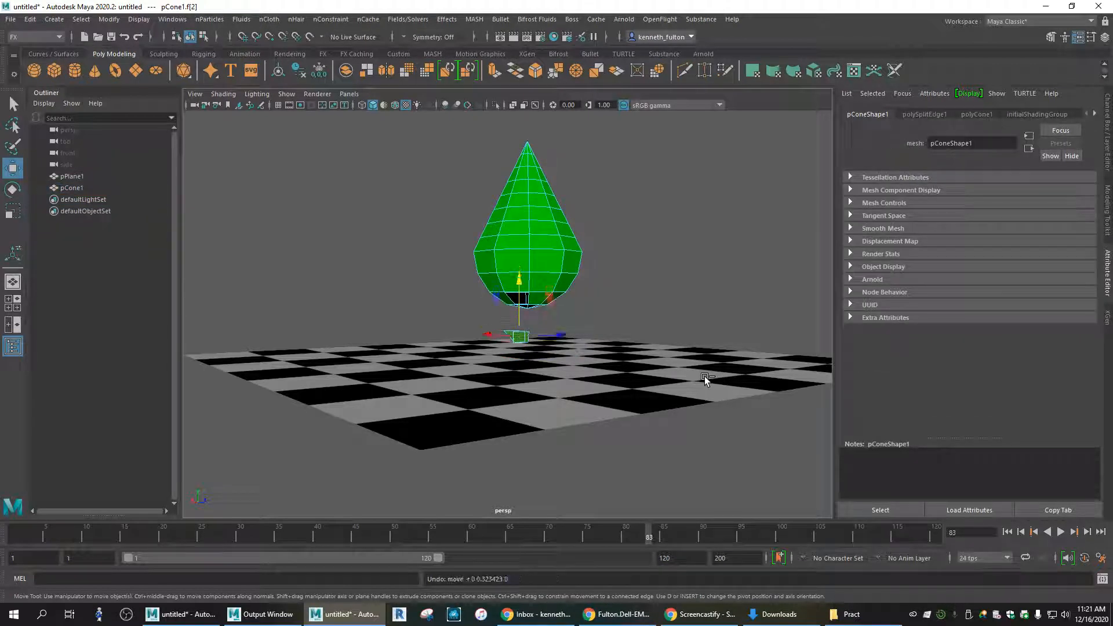
key("ctrl+z")
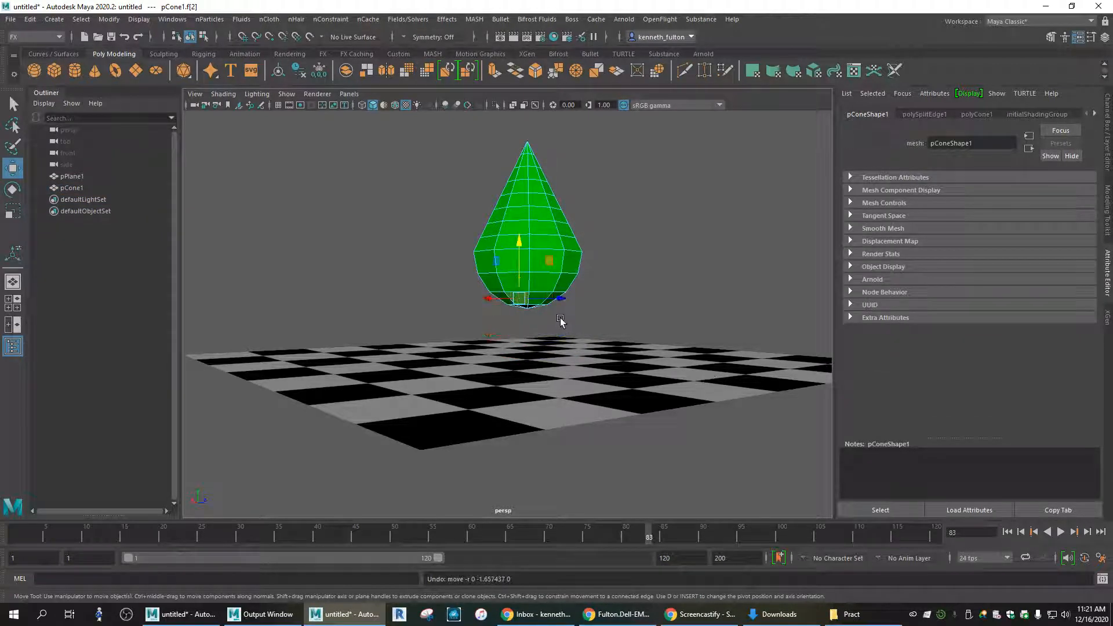
- Pull the detached underside face straight down, and raise the whole cone slightly in object mode
left_click_drag(517, 279, 518, 338)
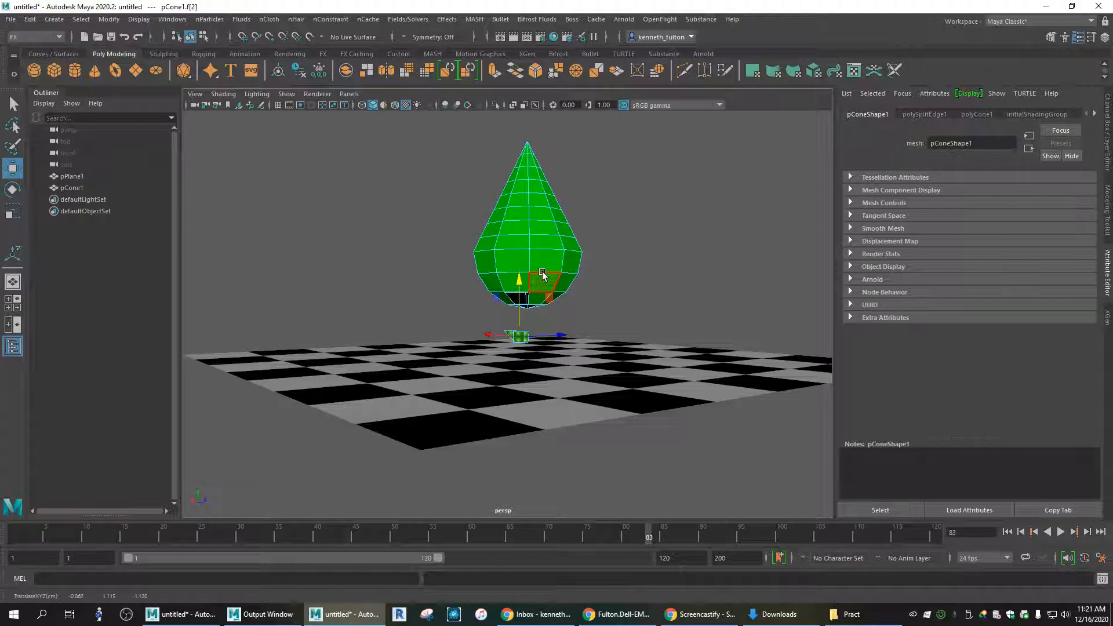
right_click_drag(540, 253, 559, 210)
mouse_move(527, 142)
left_mouse_down()
mouse_move(531, 163)
mouse_move(530, 120)
mouse_move(530, 129)
left_mouse_up()
- Rotate the whole cone together with its pulled-down face and undo the rotation
key("e")
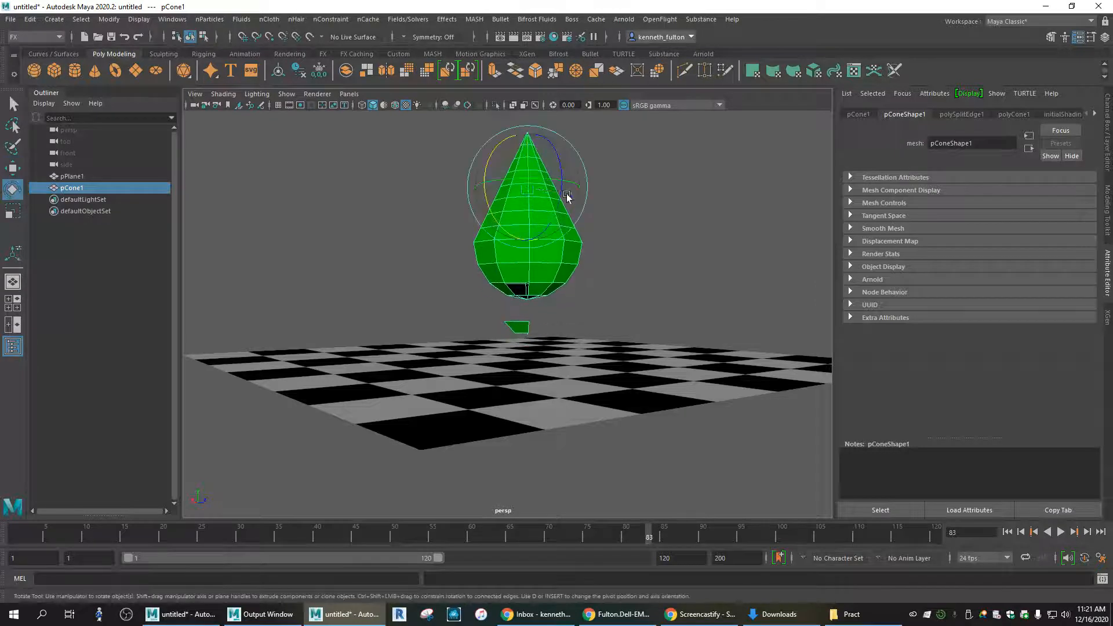
mouse_move(558, 183)
left_mouse_down()
mouse_move(569, 167)
mouse_move(570, 188)
left_mouse_up()
key("ctrl+z")
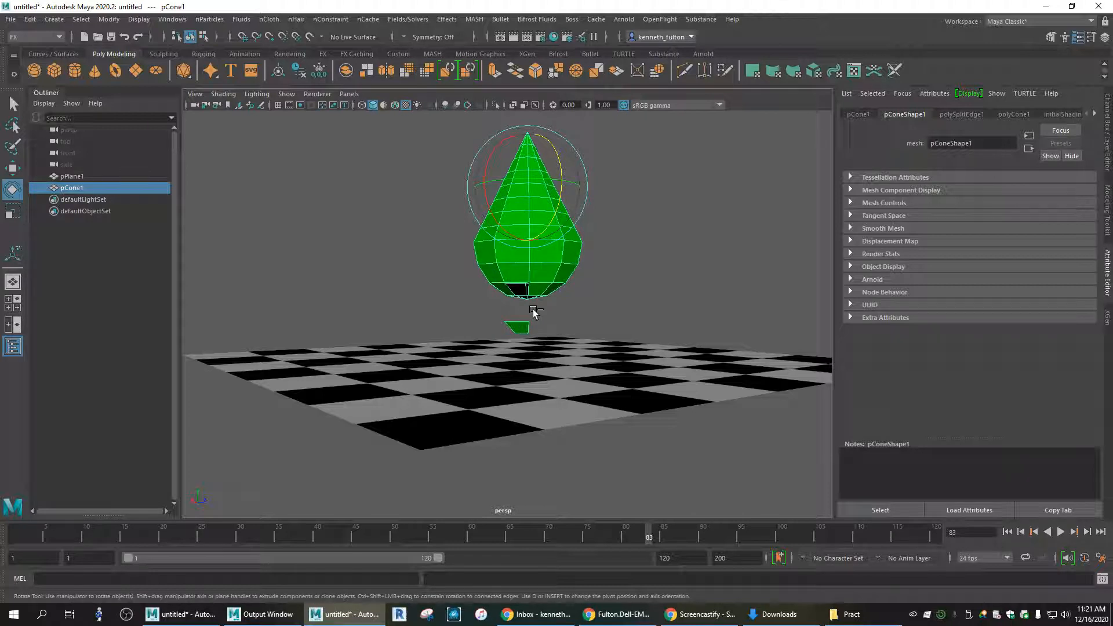
- Undo the cone and face moves, continuing back through the Detach operation on the lower edges
key("ctrl+z")
key("ctrl+z")
key("ctrl+z")
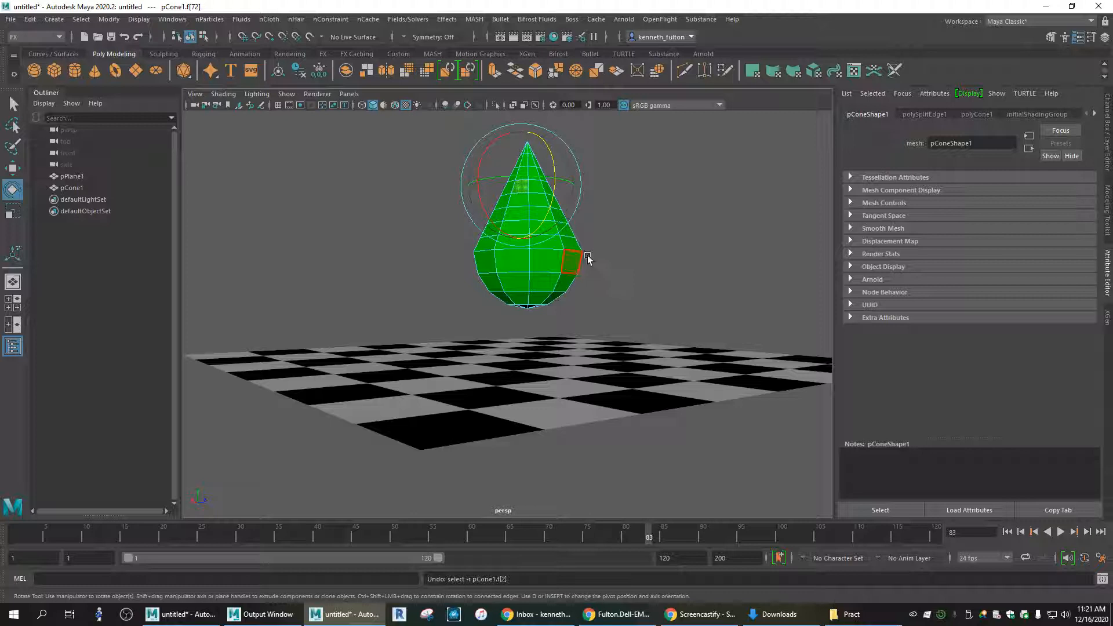
left_click(513, 267)
key("ctrl+z")
key("ctrl+z")
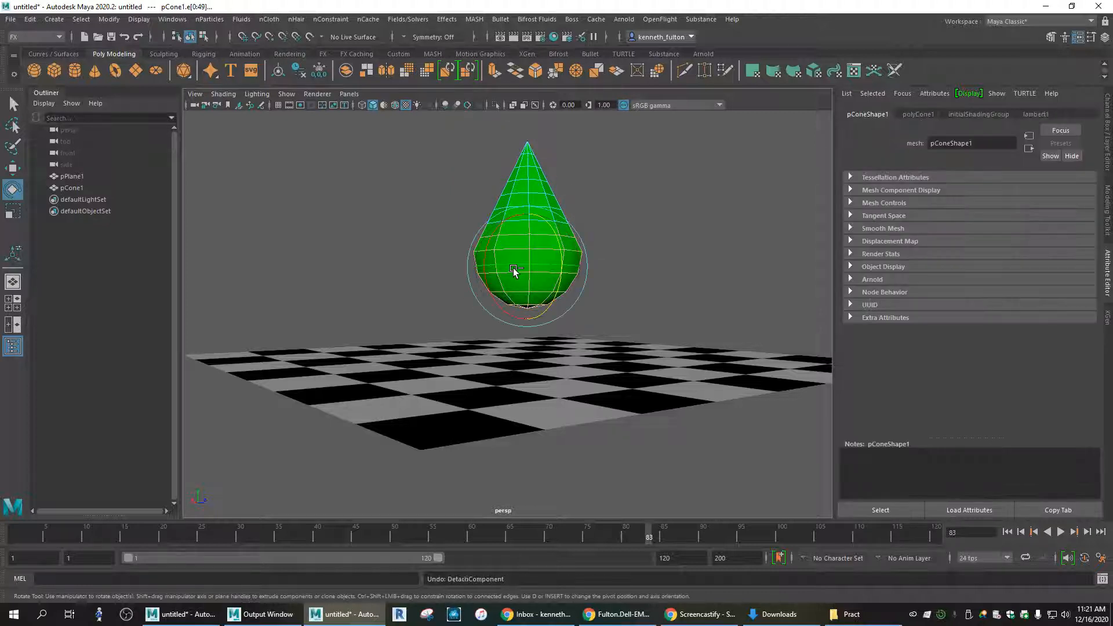
- In edge mode, select all edges of the cone's lower, rounded portion
left_click(609, 231)
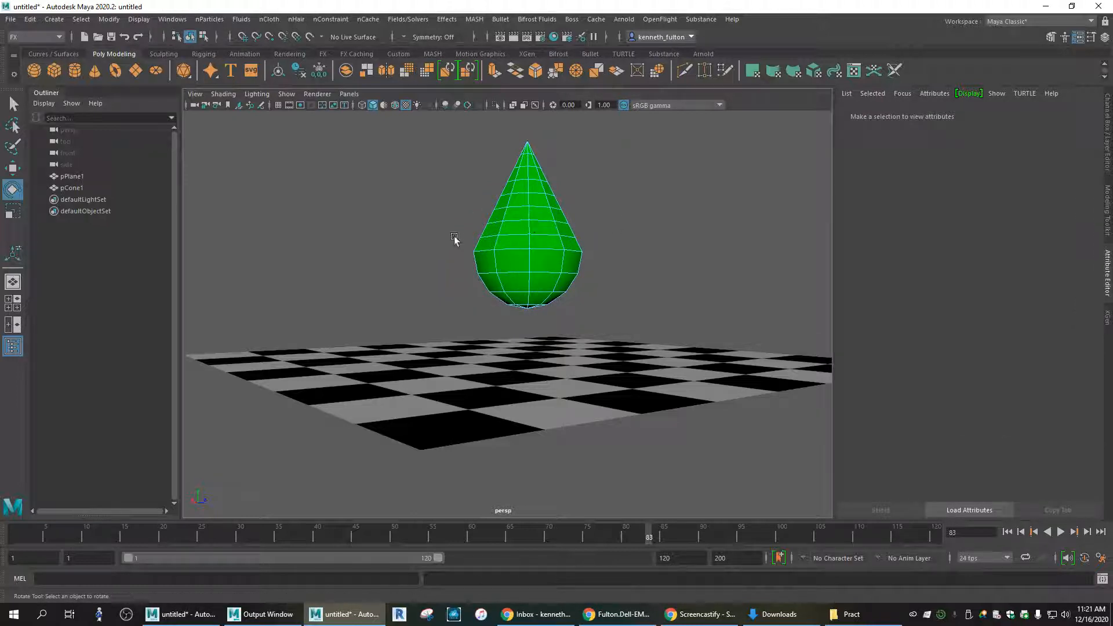
right_click(509, 238)
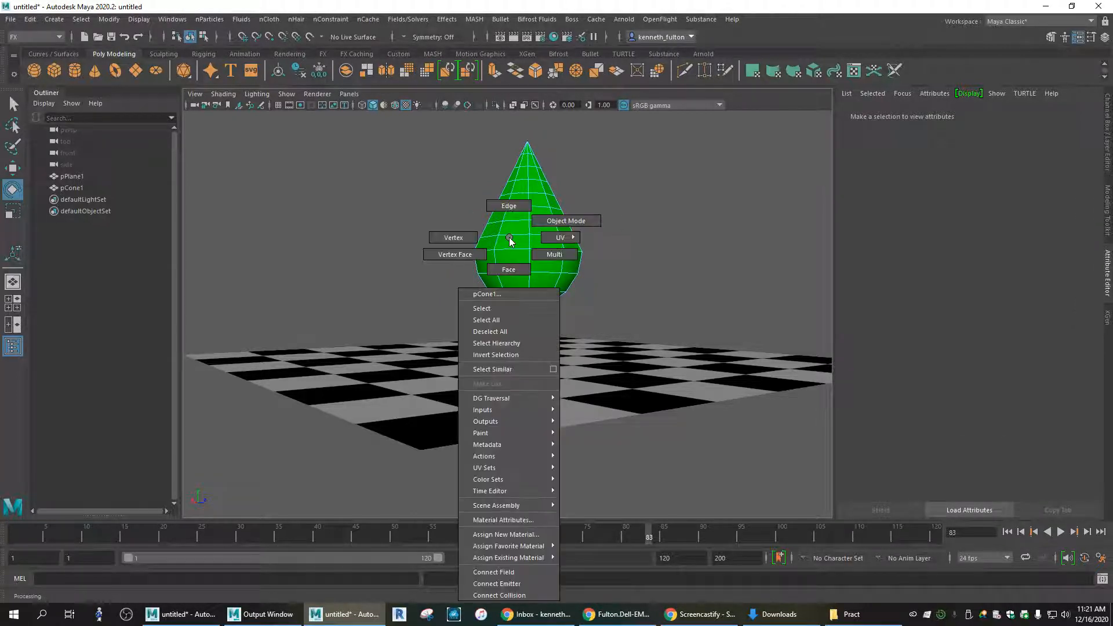
left_click(509, 206)
left_click_drag(423, 233, 654, 321)
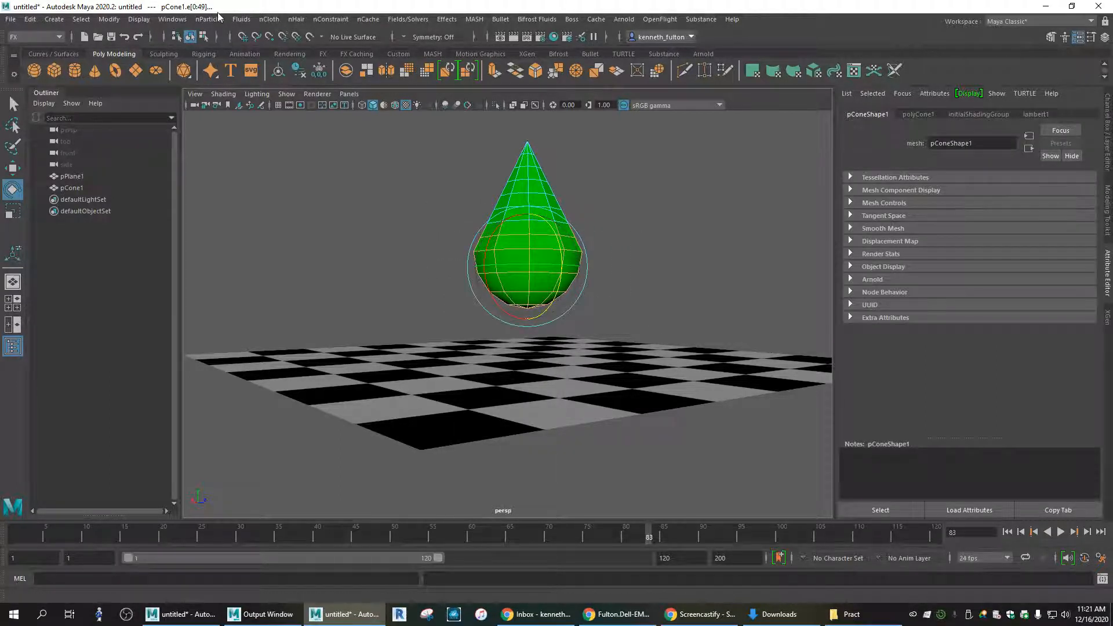
key("q")
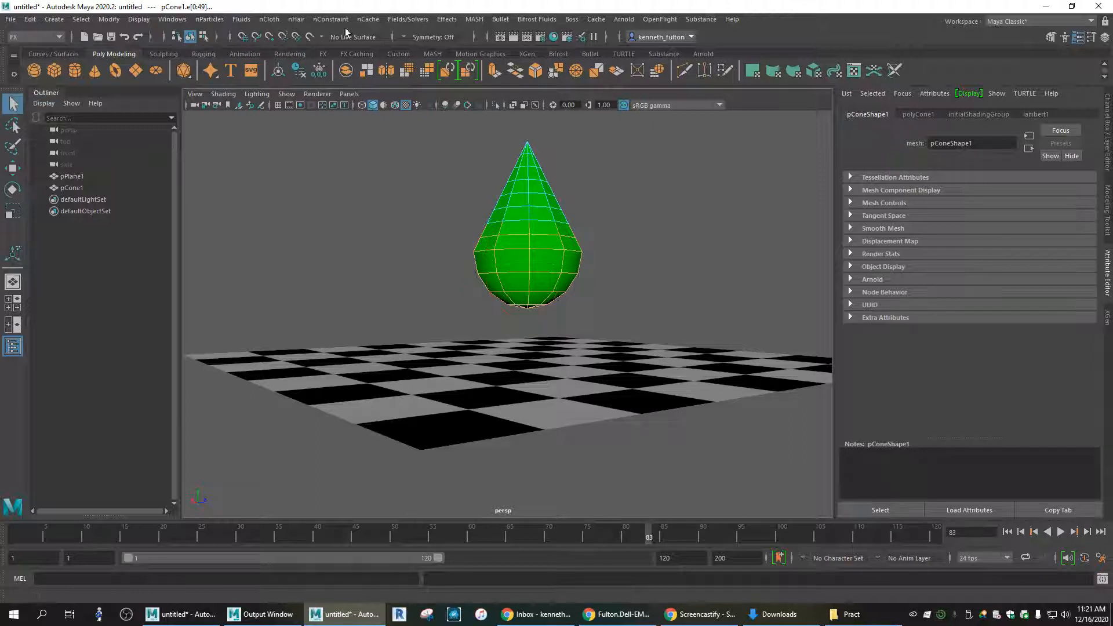
- Detach the selected lower edges and return the cone to object mode
left_click(61, 38)
left_click(38, 48)
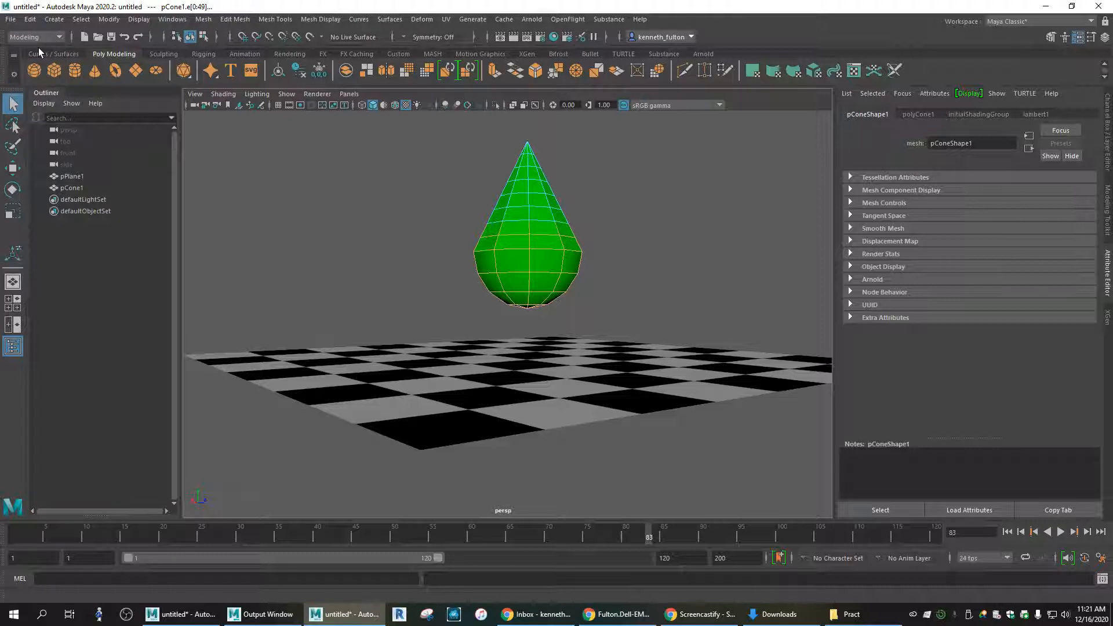
left_click(269, 22)
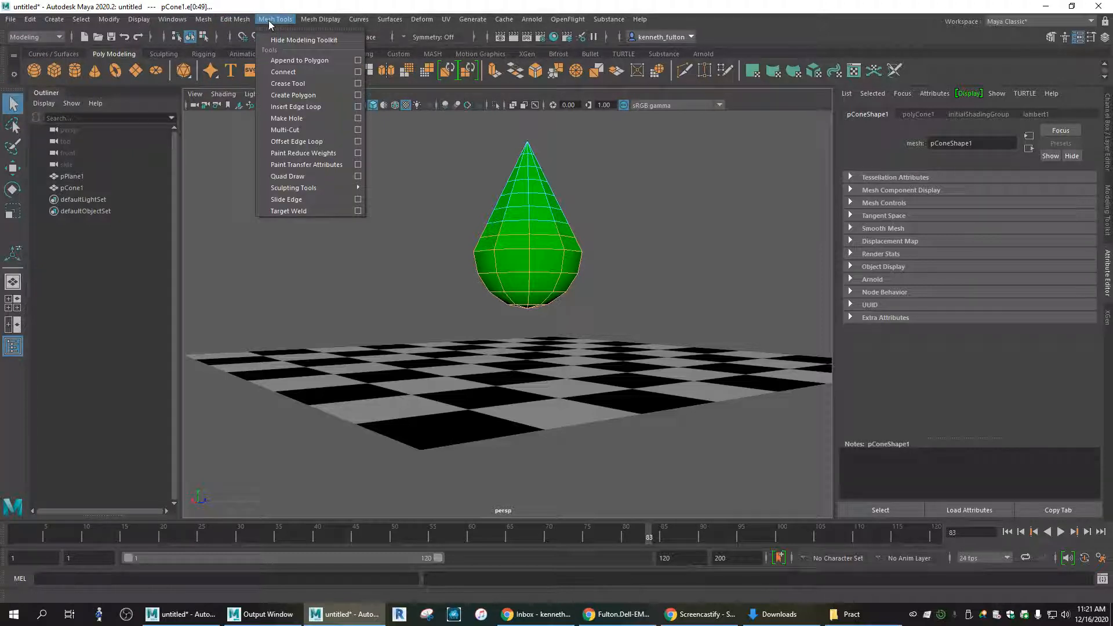
mouse_move(235, 19)
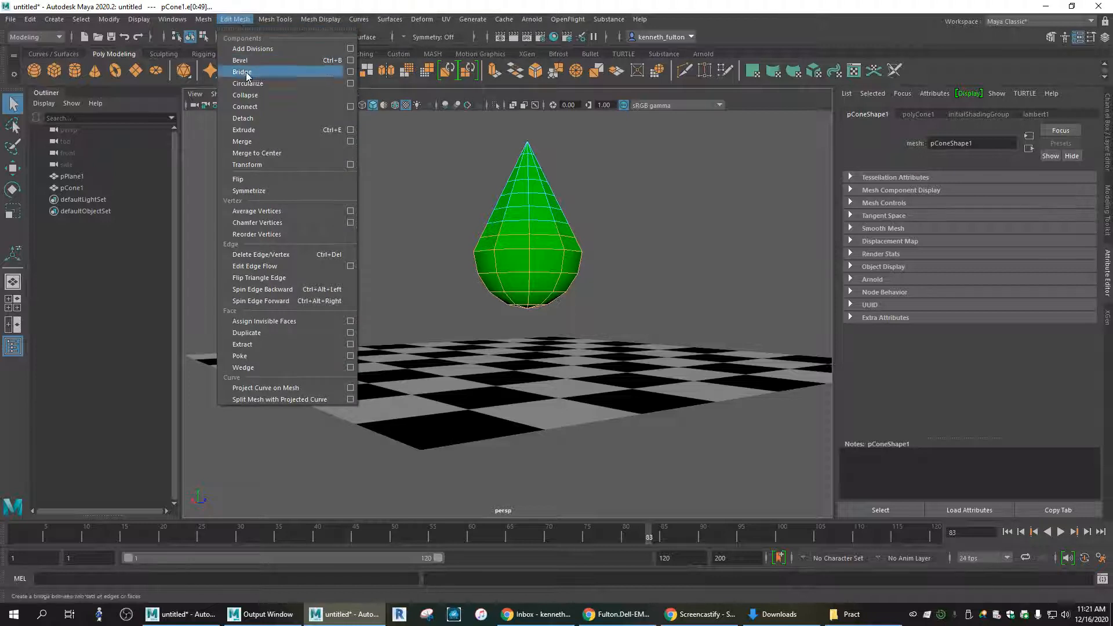
left_click(249, 119)
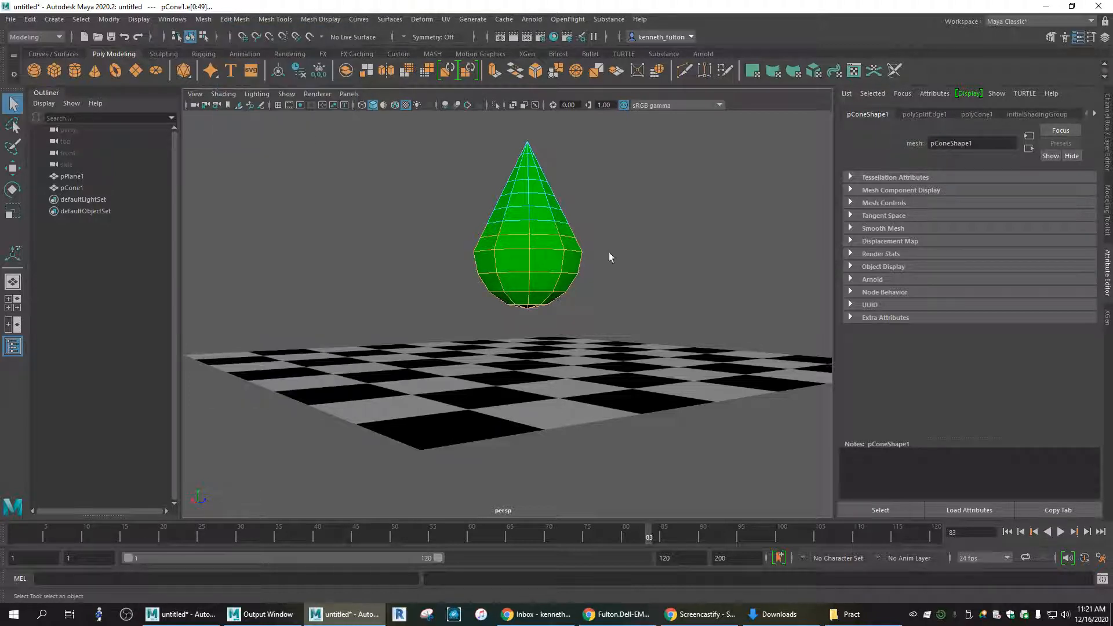
right_click_drag(512, 205, 548, 188)
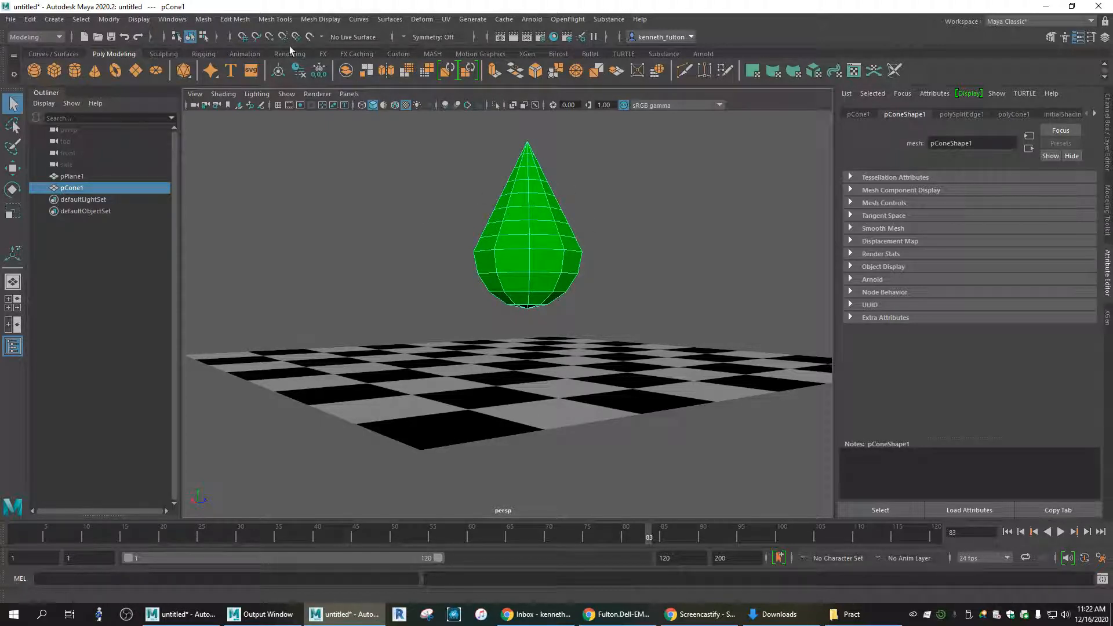
- Separate the detached cone mesh into individual surface objects
left_click(200, 20)
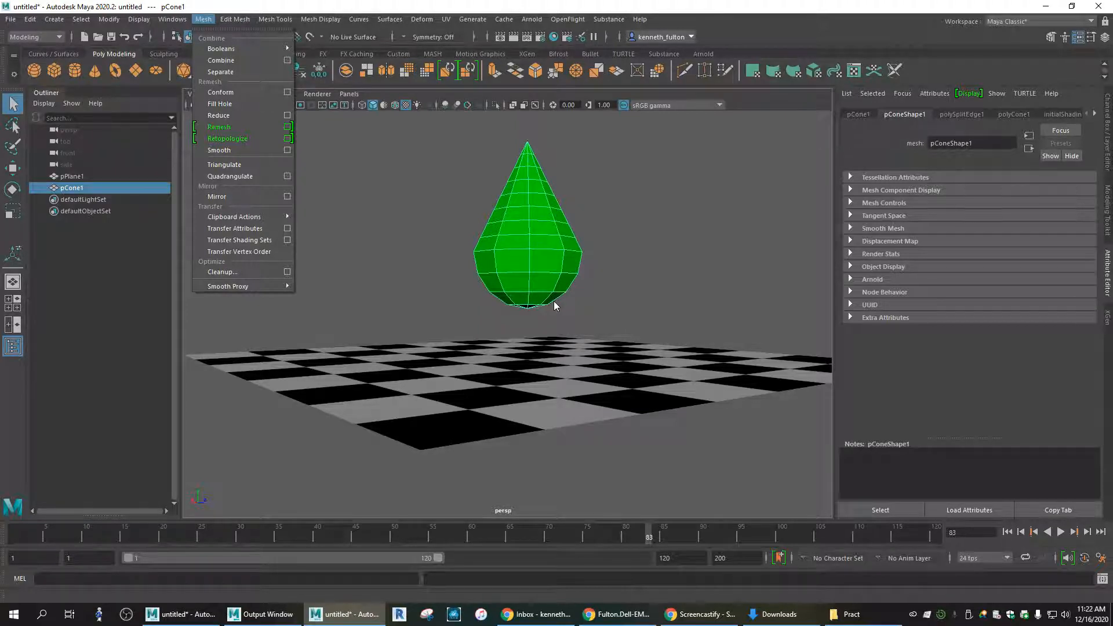
left_click(220, 72)
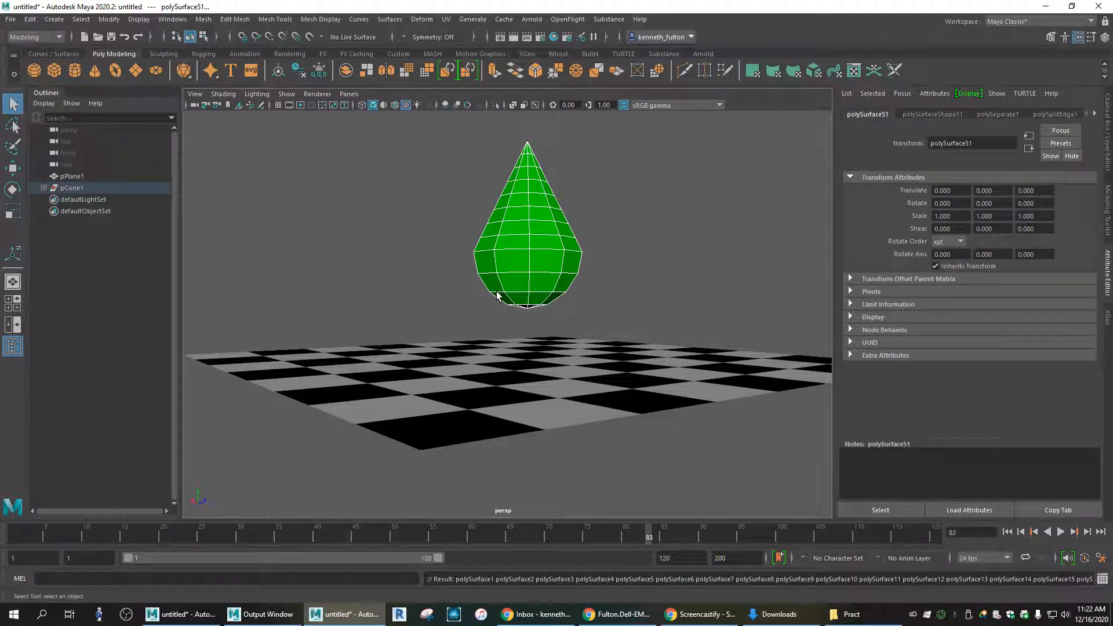
left_click(235, 19)
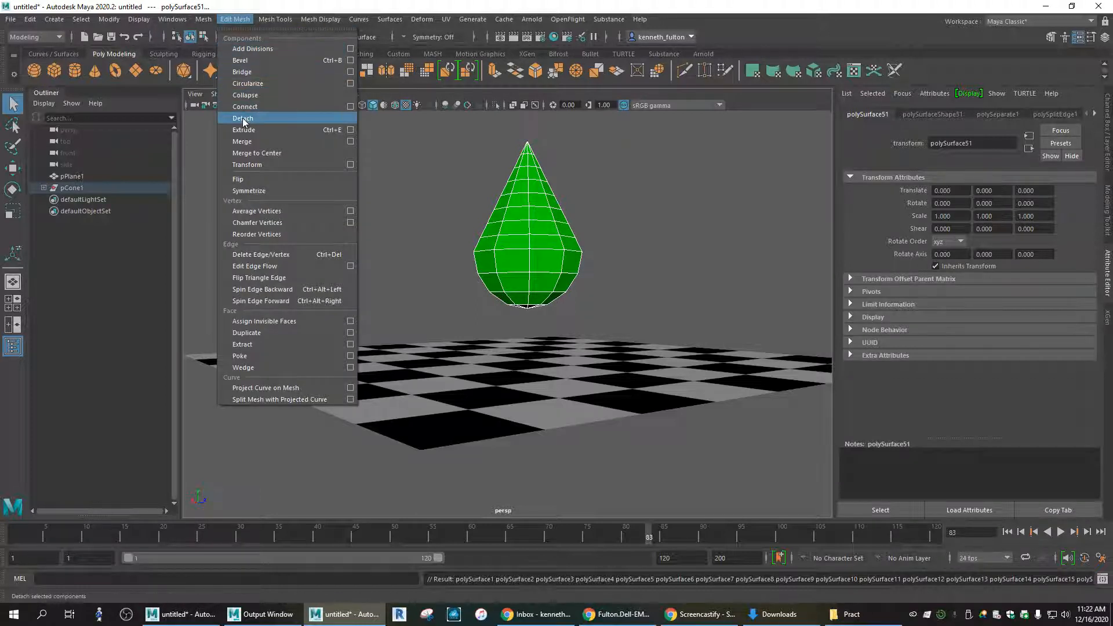
mouse_move(201, 17)
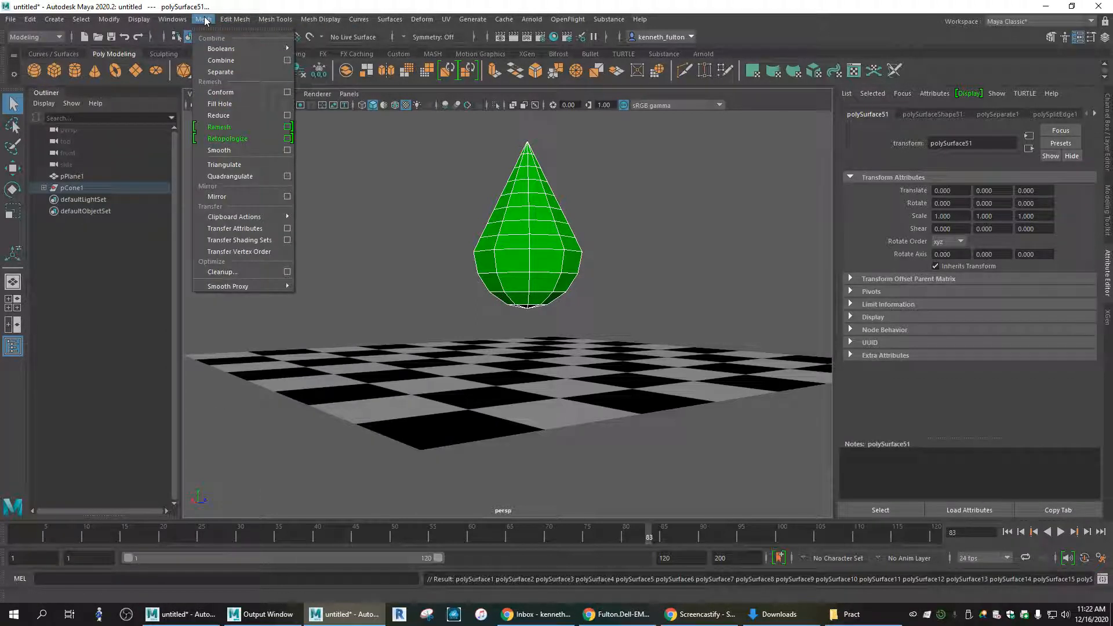
mouse_move(235, 19)
left_click(611, 2)
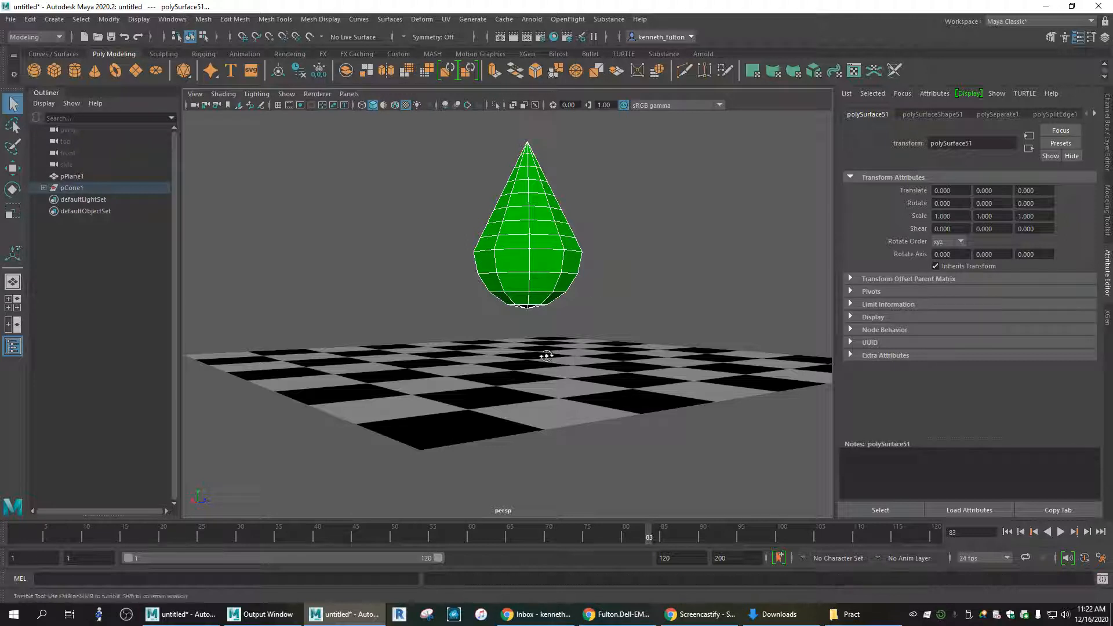
- Select the checkered plane and different parts of the cone to check which pieces are separate objects
left_click_drag(556, 371, 548, 360, "alt")
left_click(537, 370)
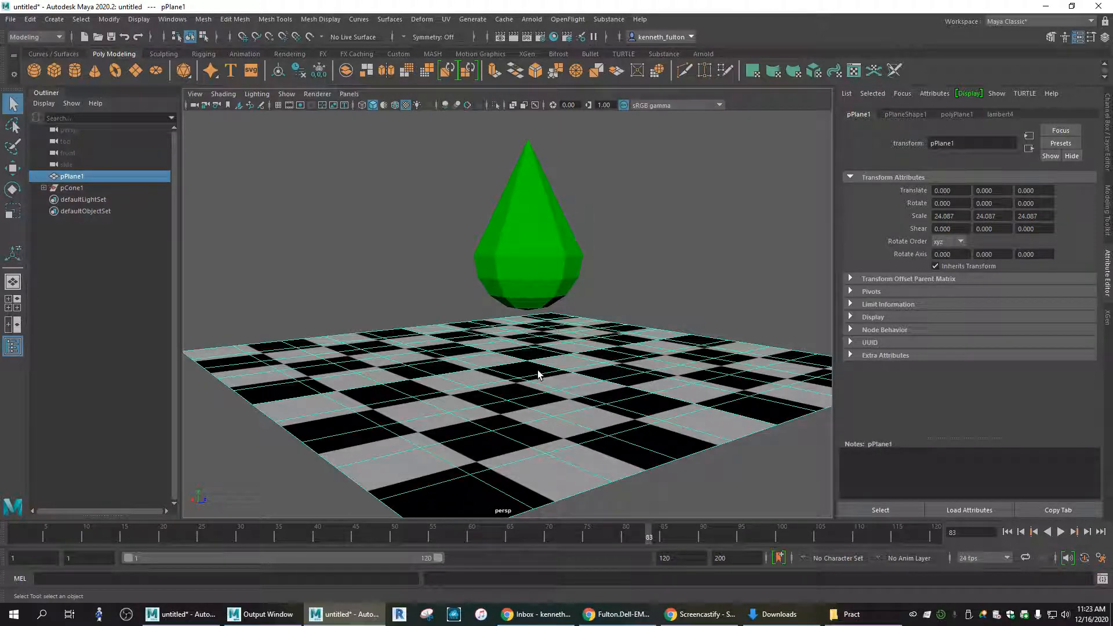
left_click(504, 230)
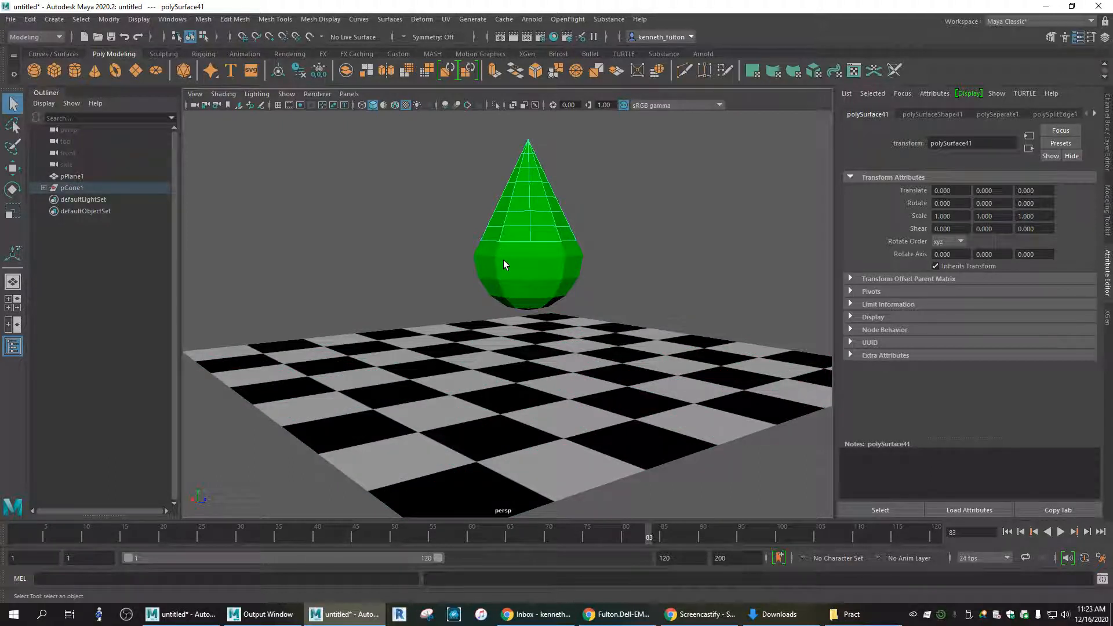
left_click(517, 250)
left_click(534, 201)
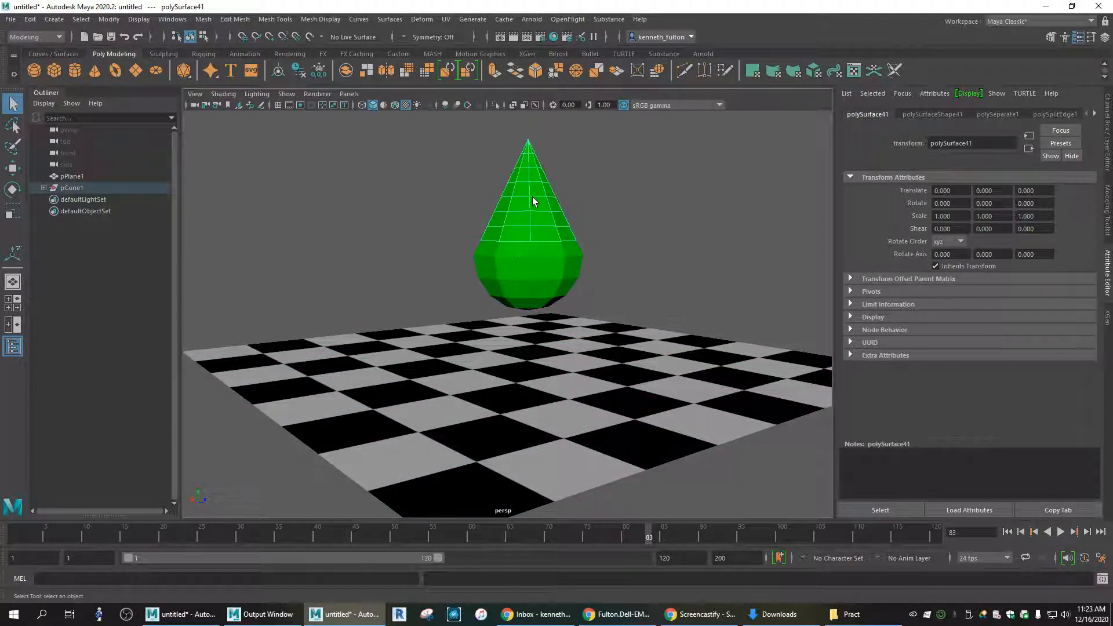
- Expand the pCone1 group, select several of its surfaces one by one to locate each piece, and collapse the group
left_click(44, 187)
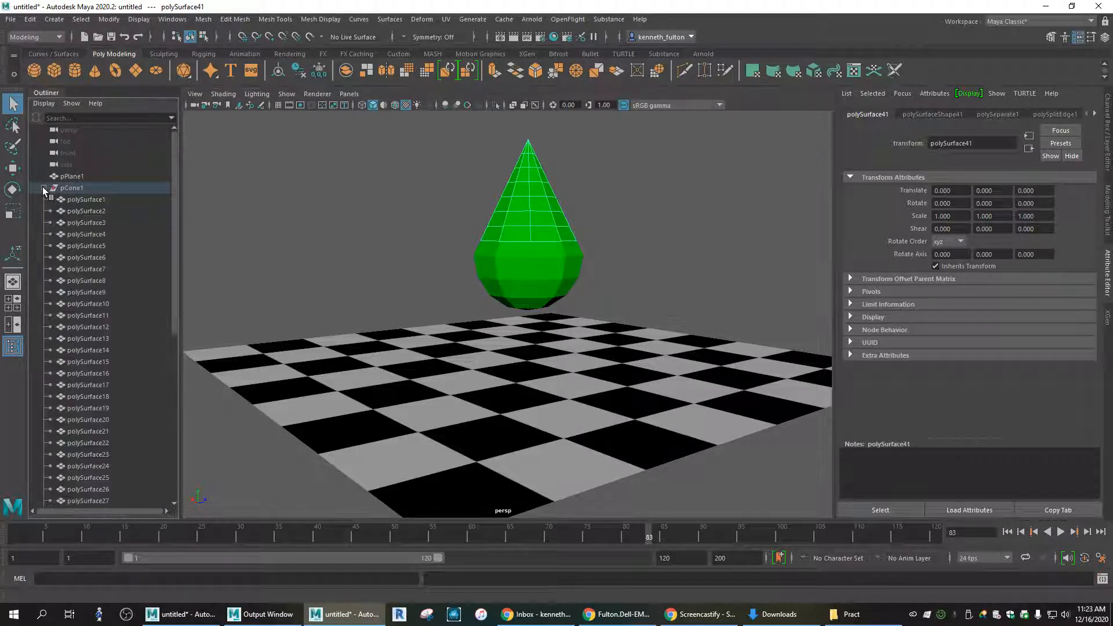
left_click(76, 201)
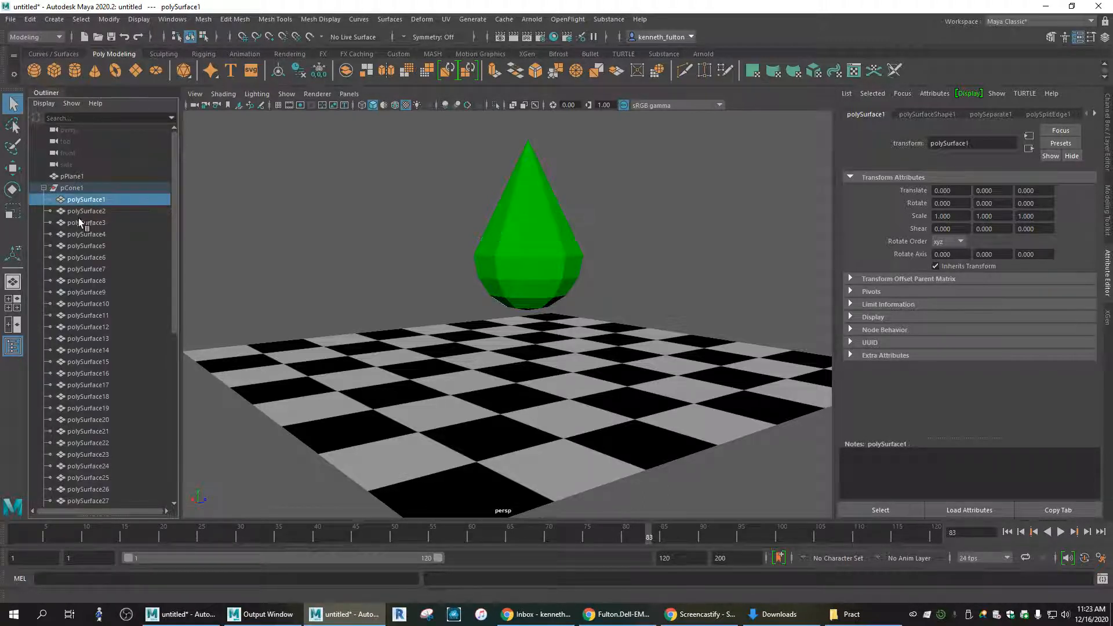
left_click(87, 212)
left_click(90, 246)
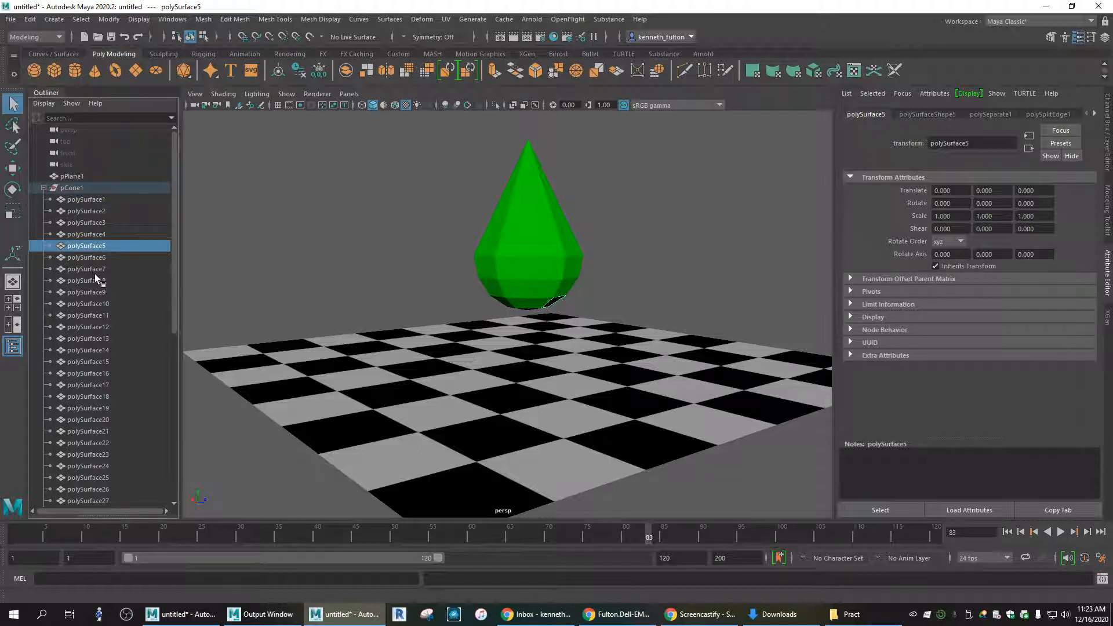
left_click(95, 274)
left_click(84, 200)
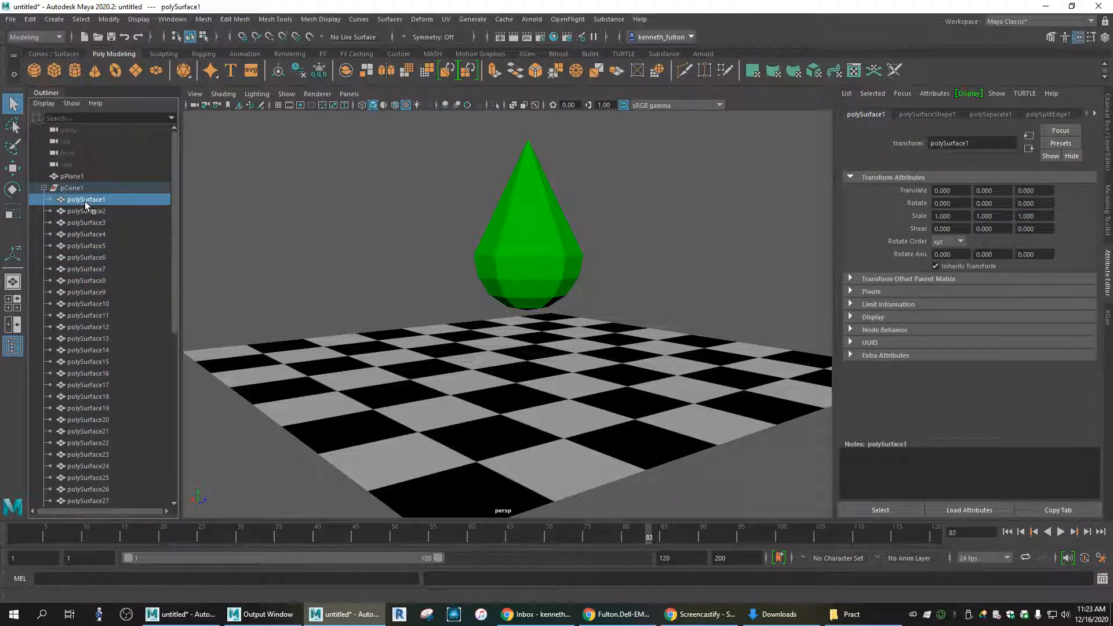
left_click(88, 304)
left_click(91, 374)
left_click(95, 420)
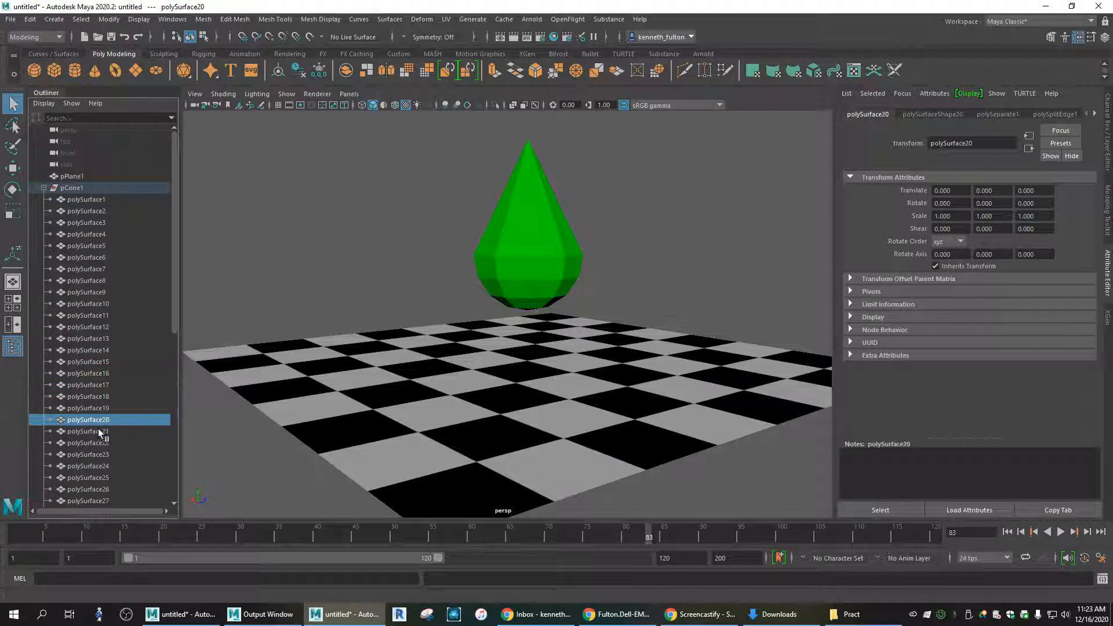
left_click(99, 467)
left_click(42, 188)
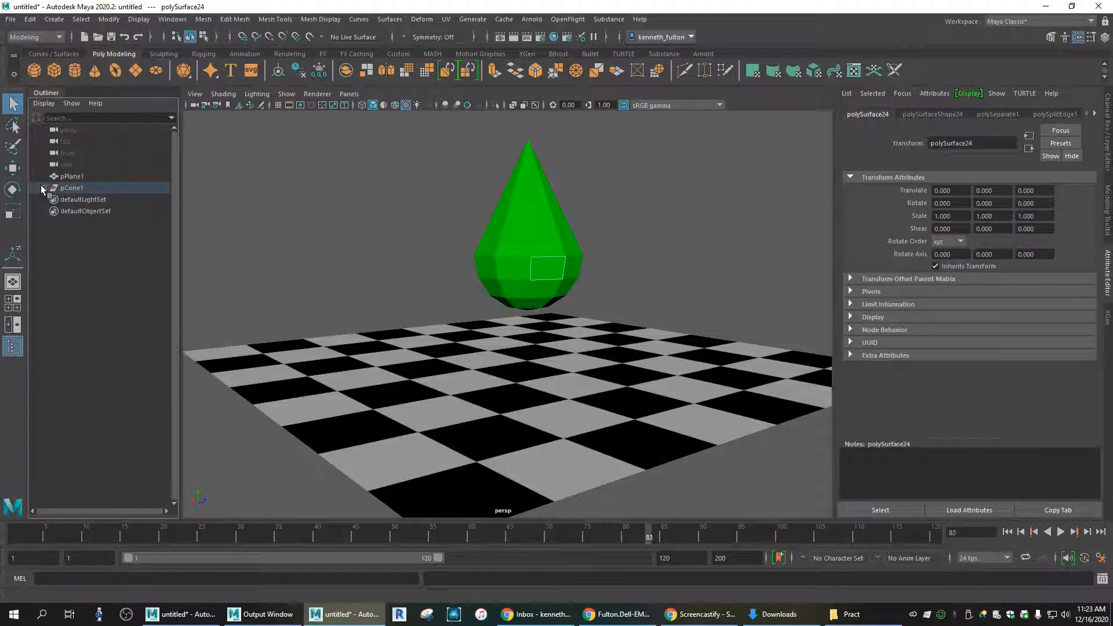
- Select polySurface1 through polySurface51 in the pCone1 group and apply a gravity field to them using the FX menu set
left_click(43, 188)
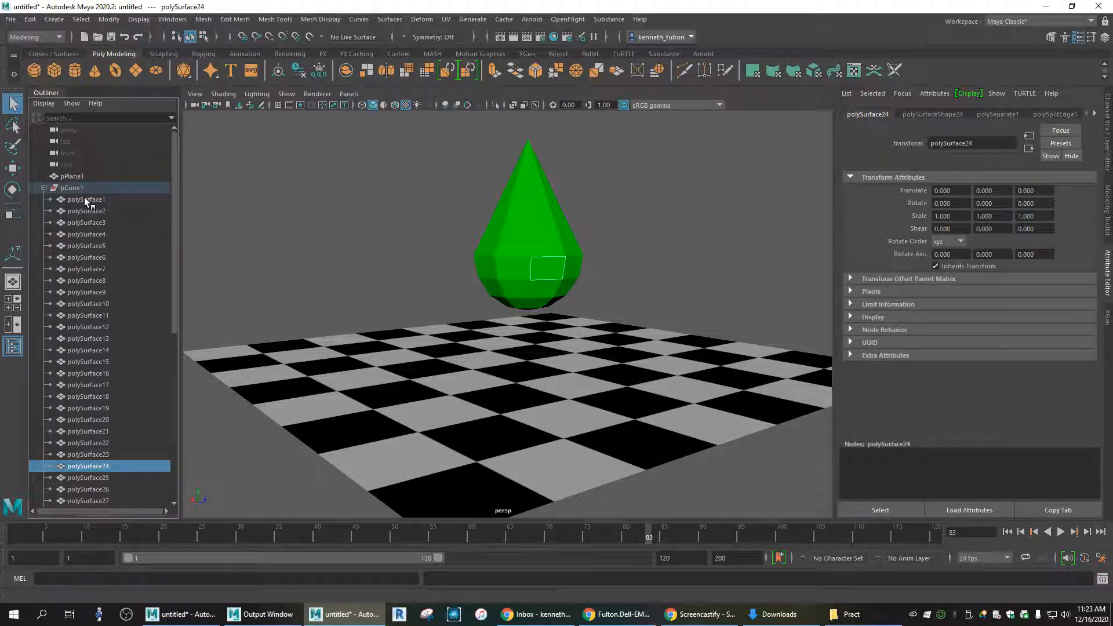
left_click(85, 198)
left_click_drag(175, 200, 178, 379)
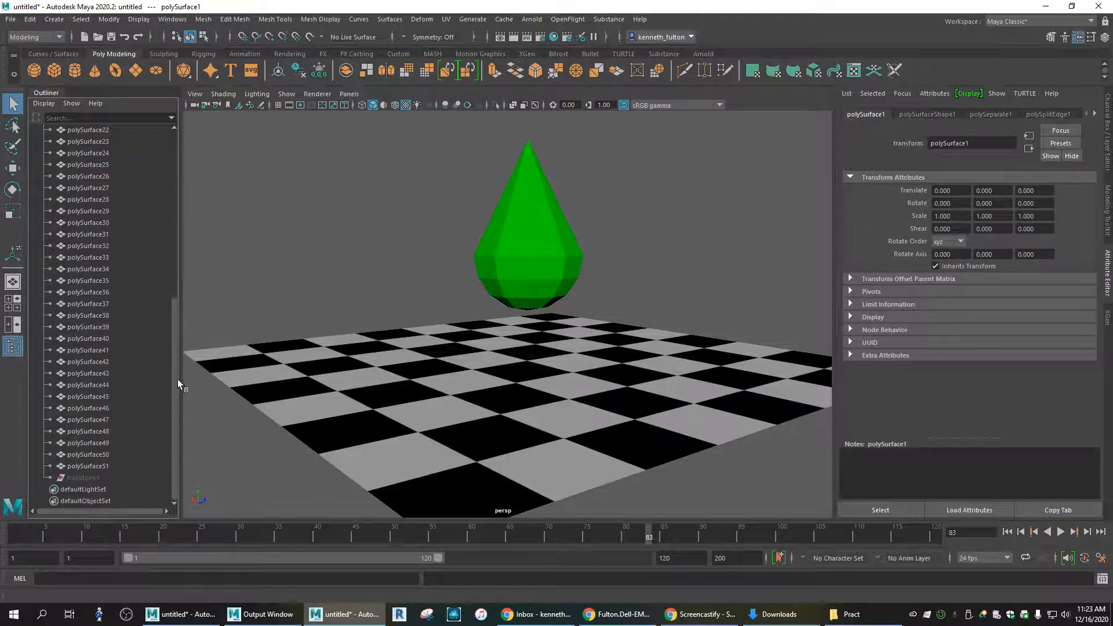
left_click(98, 466, "shift")
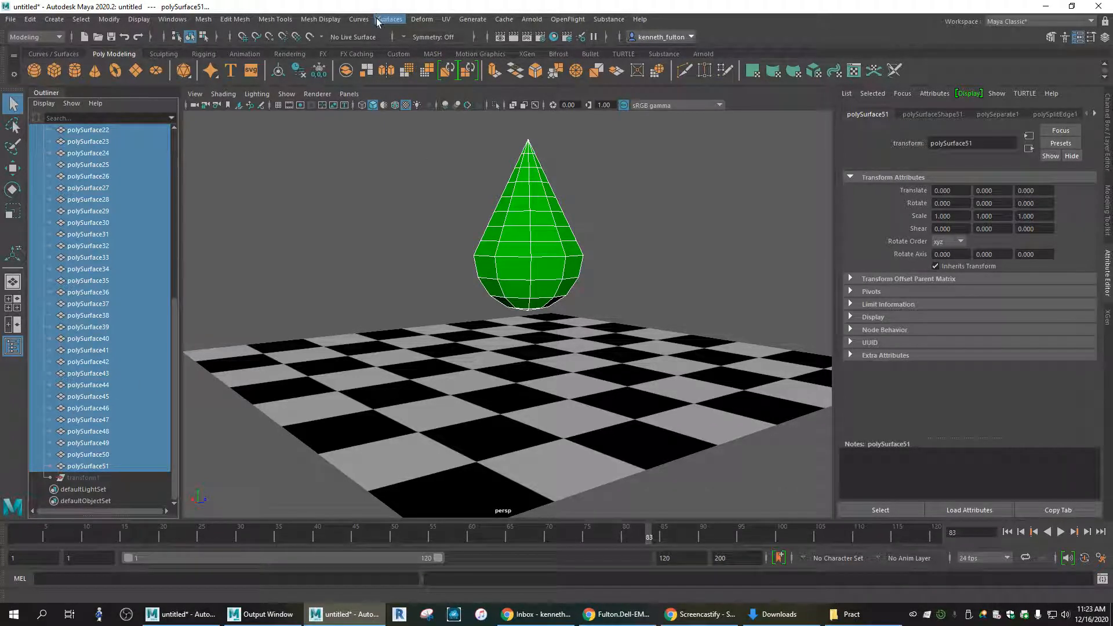
left_click(59, 38)
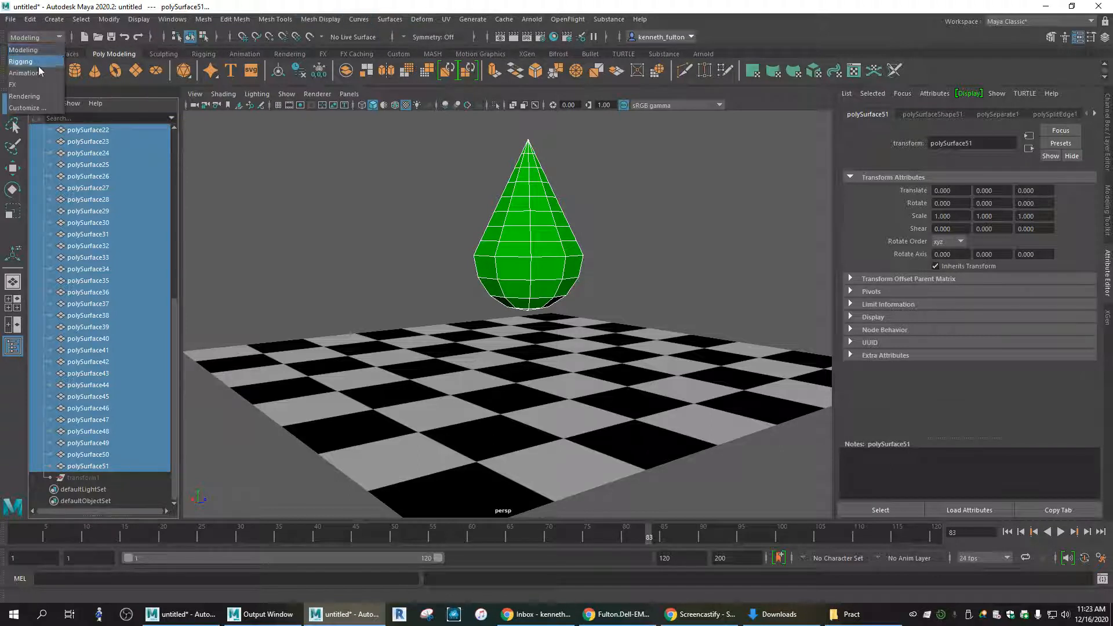
left_click(33, 85)
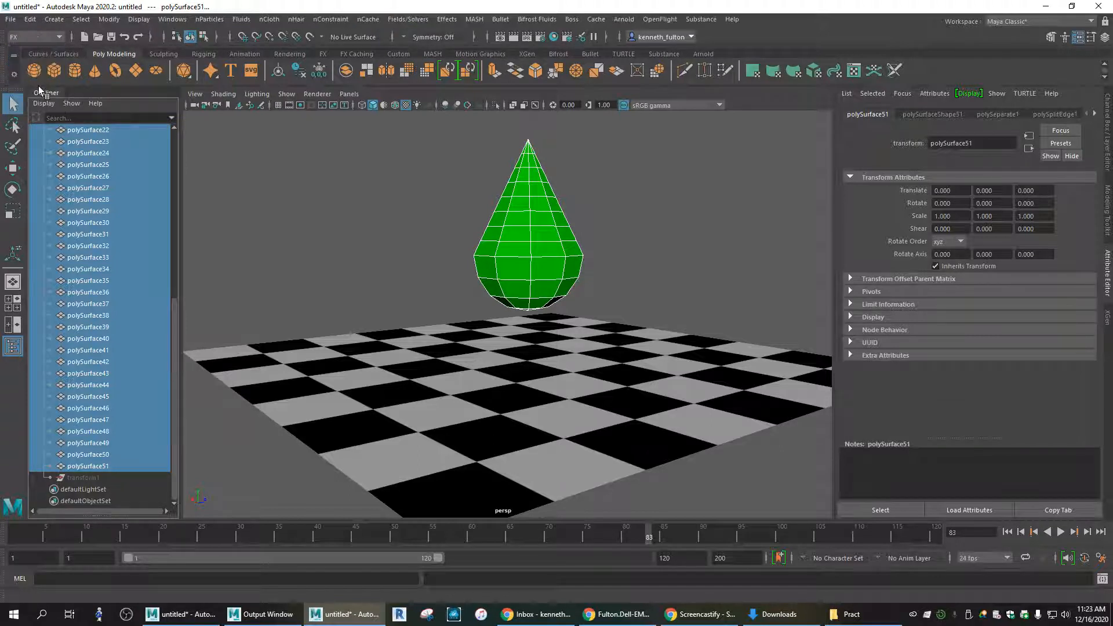
left_click(407, 20)
left_click(412, 73)
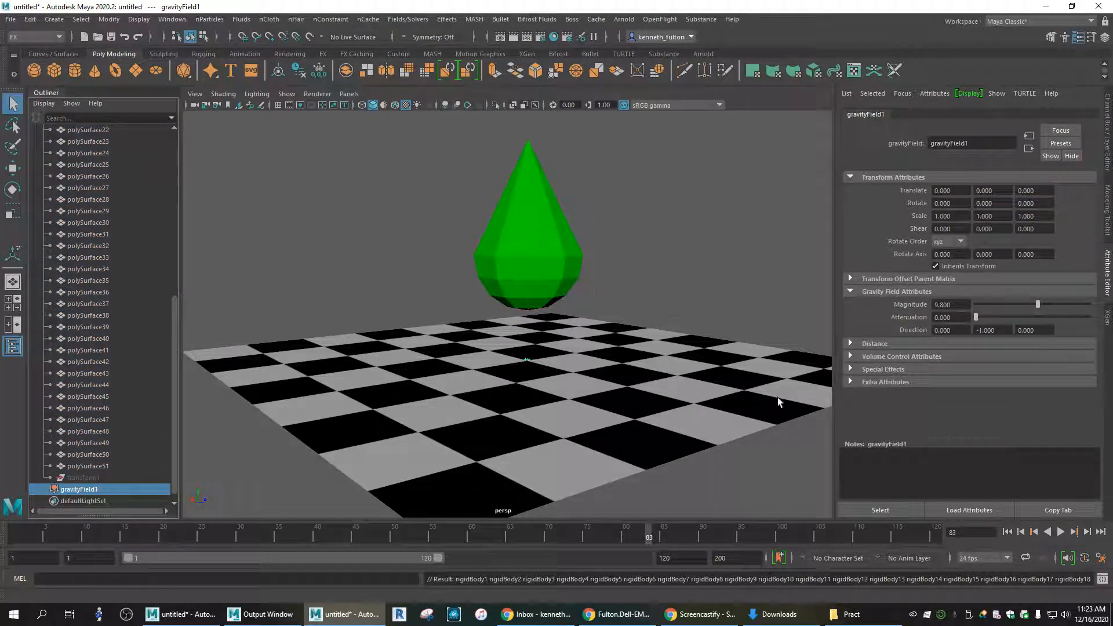
- Make the checkered plane a passive rigid body
left_click(611, 432)
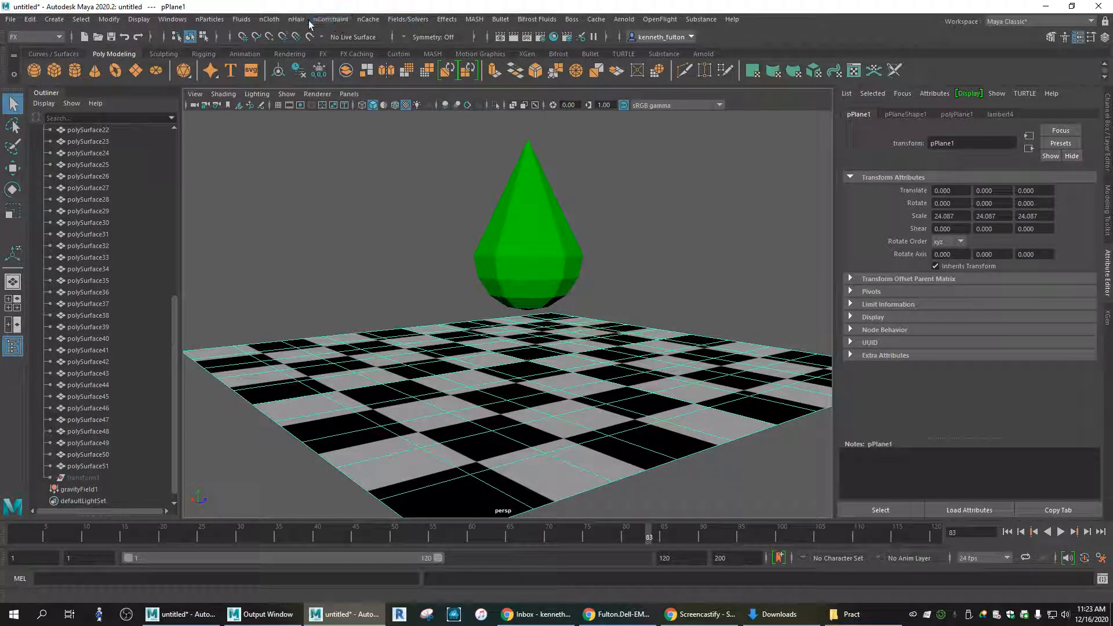
left_click(412, 22)
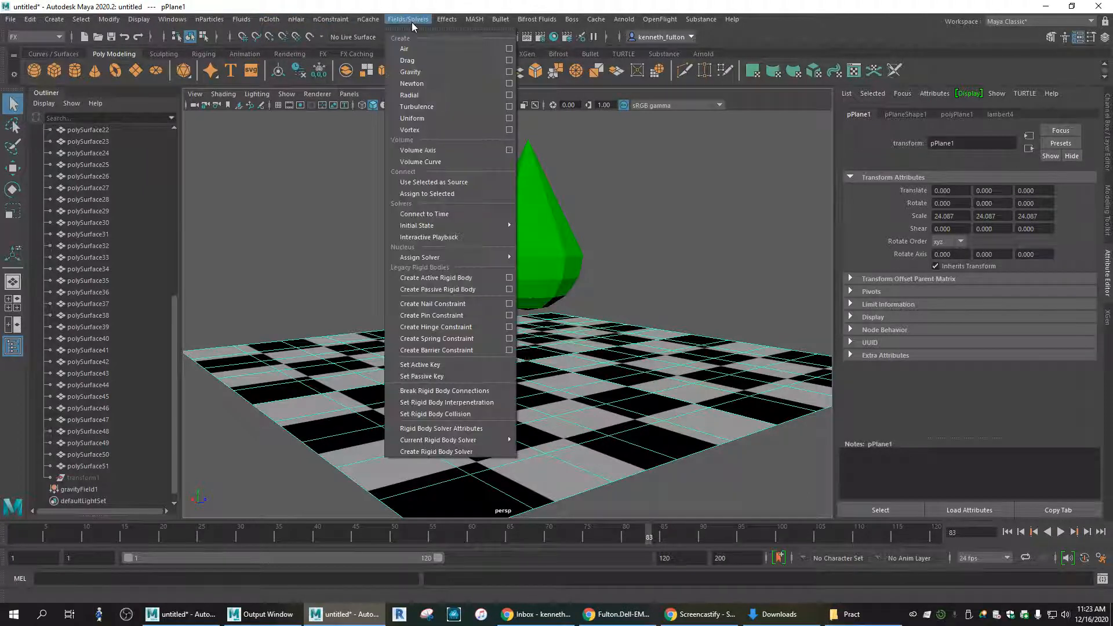
left_click(442, 290)
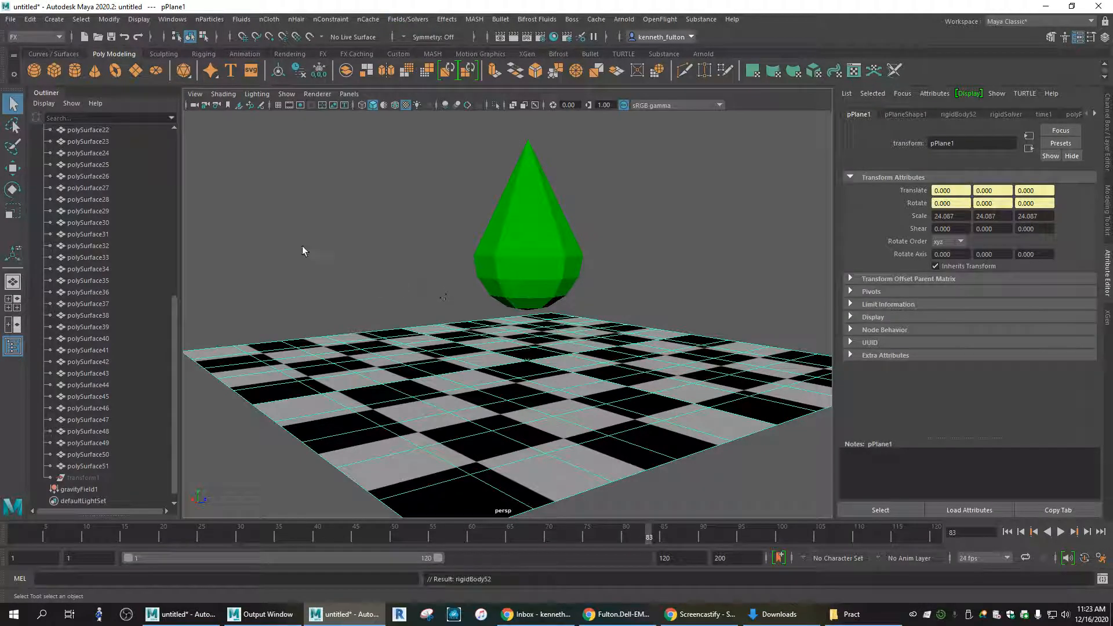
- Play the rigid-body simulation twice to watch the cone pieces fall onto the plane, and rewind to frame 1
scroll(159, 262, "up", 10)
left_click(1061, 532)
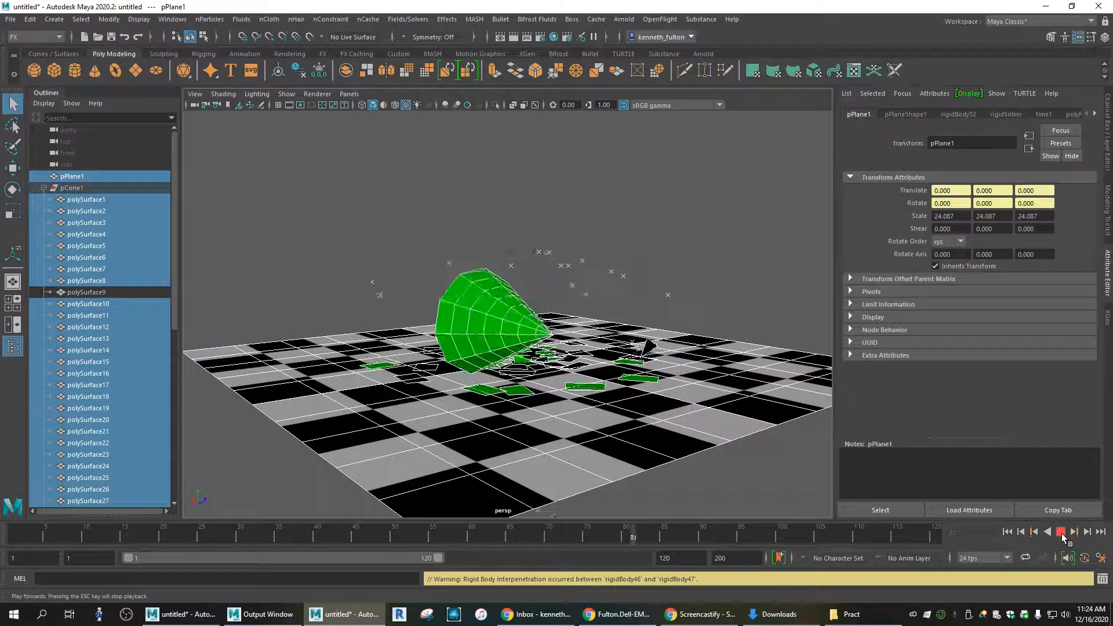
left_click(1061, 531)
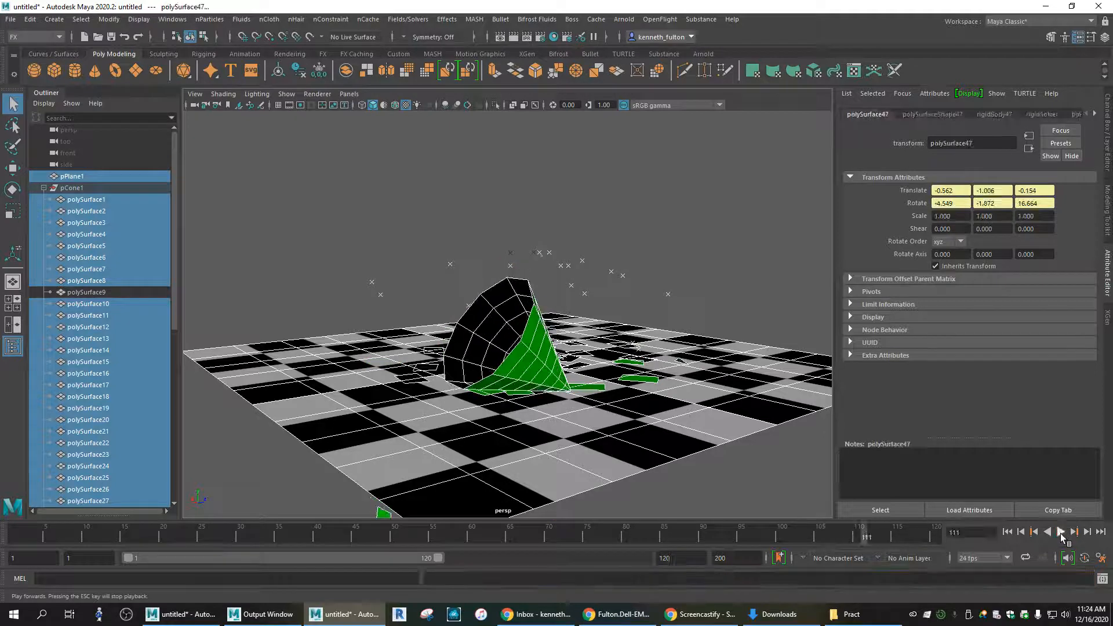
left_click(1061, 532)
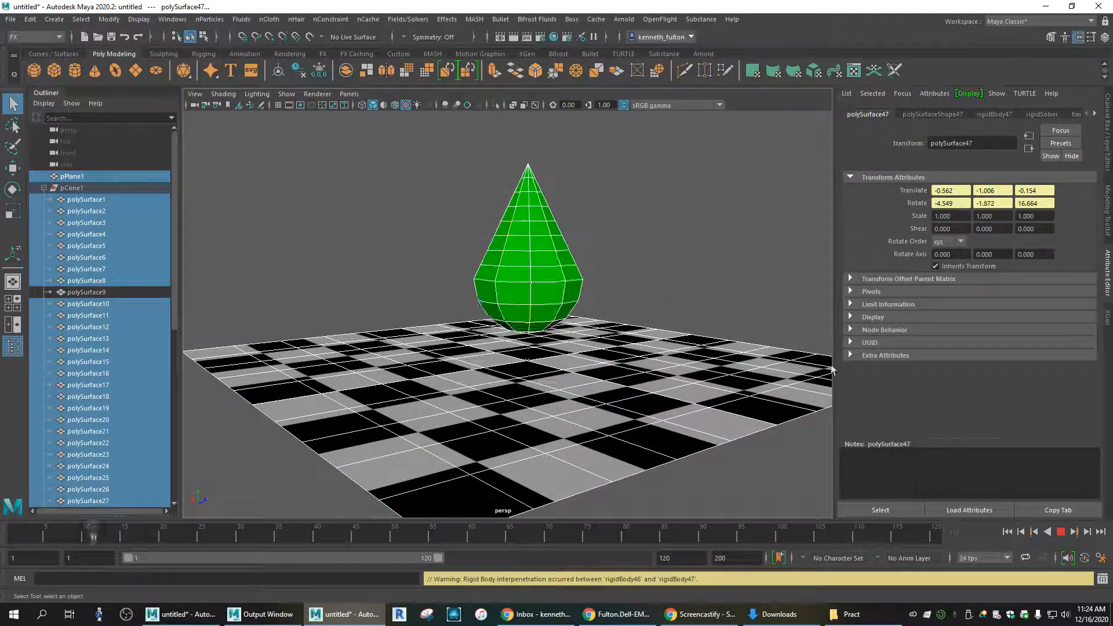
left_click(1059, 532)
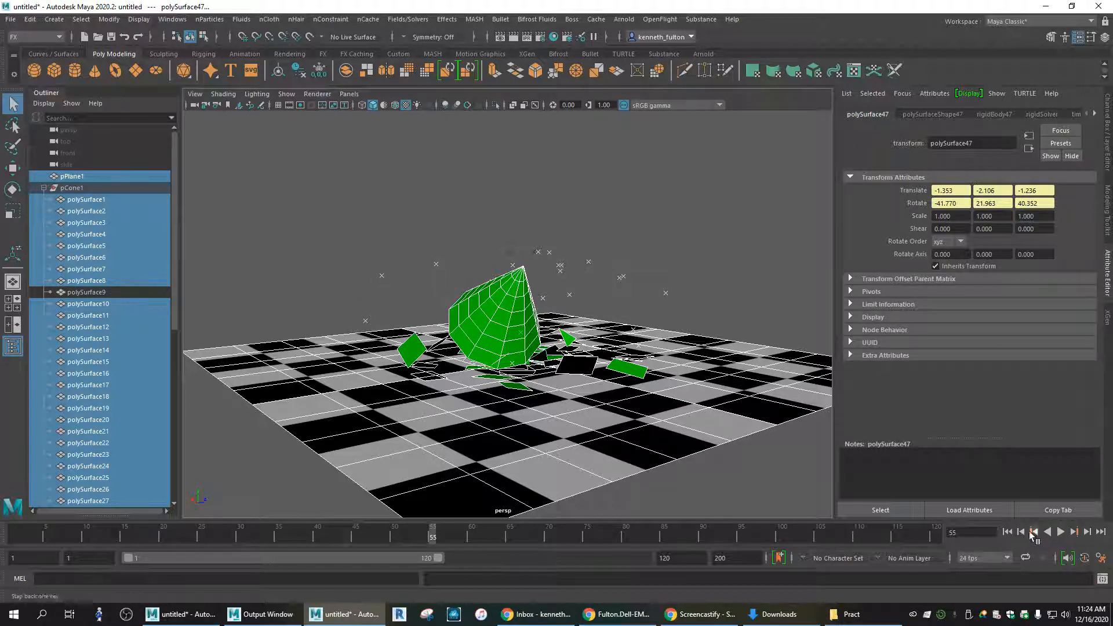
left_click(1007, 531)
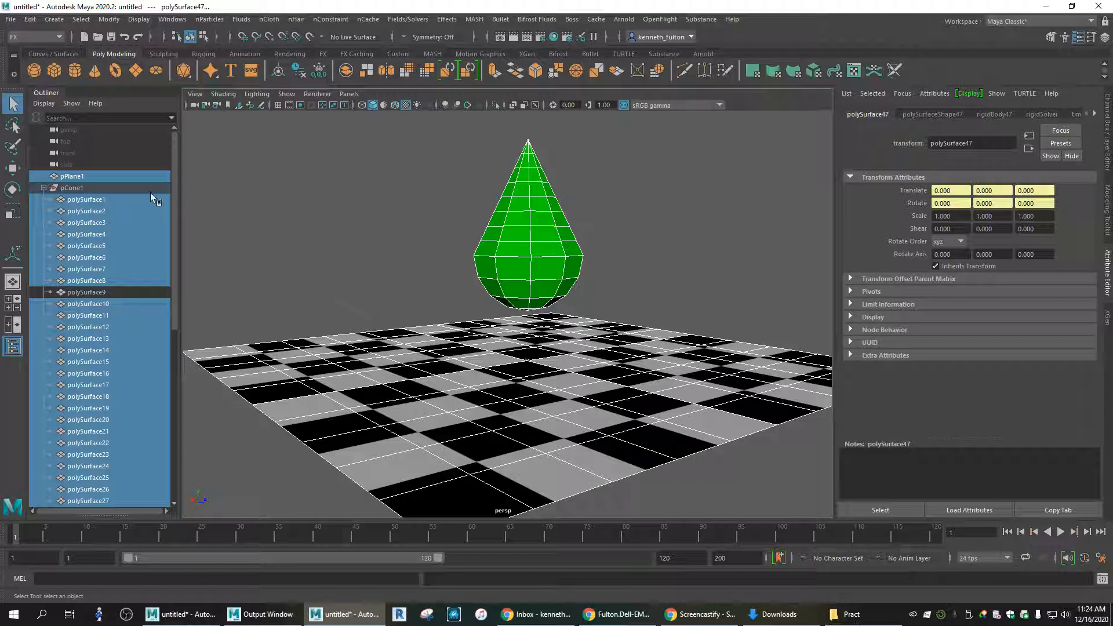
- Select the pCone1 group, replay the simulation from the start, and stop it at frame 83
left_click(116, 188)
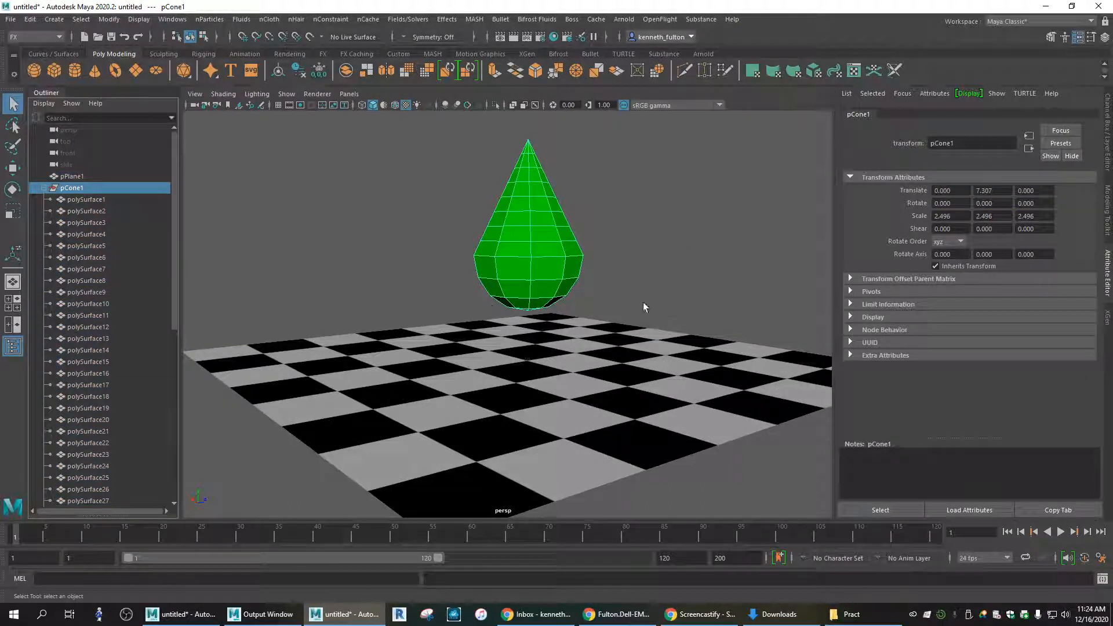
left_click(1061, 532)
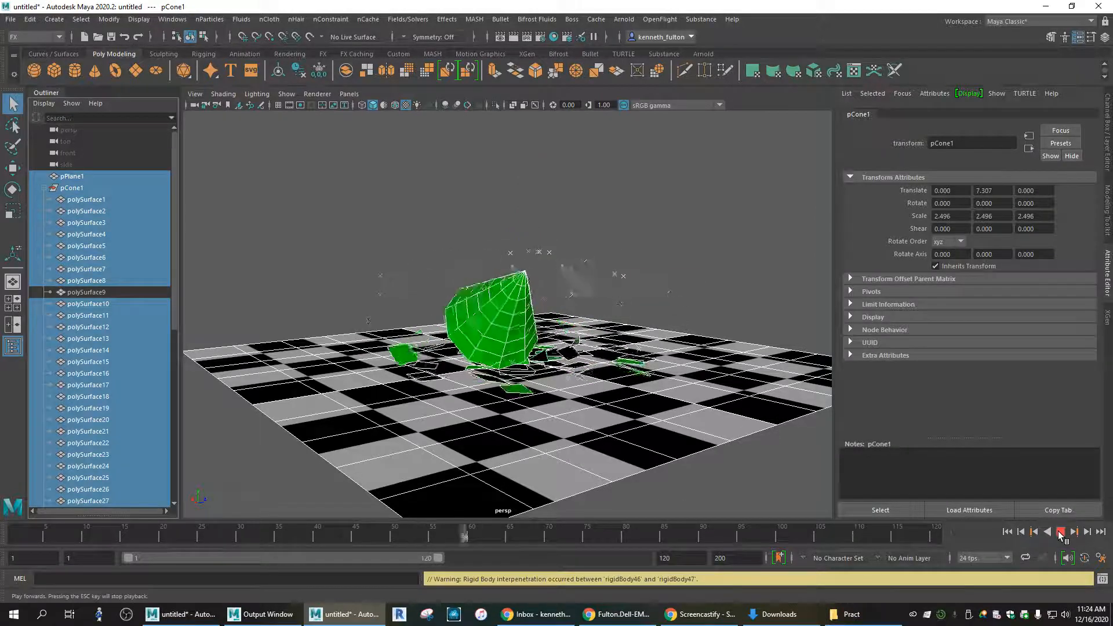
left_click(1060, 532)
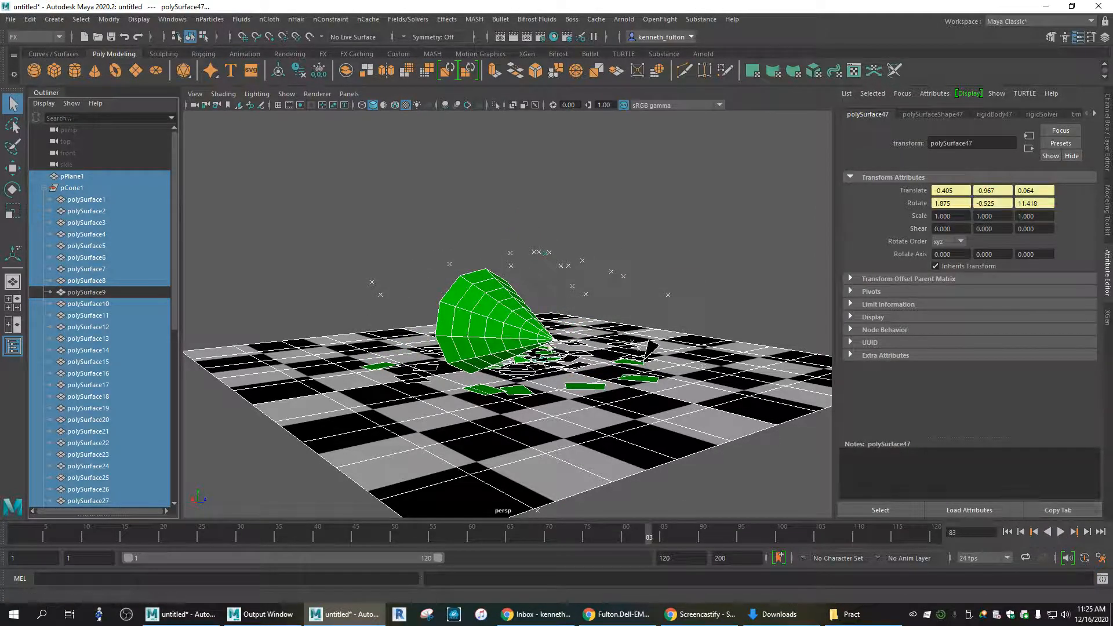